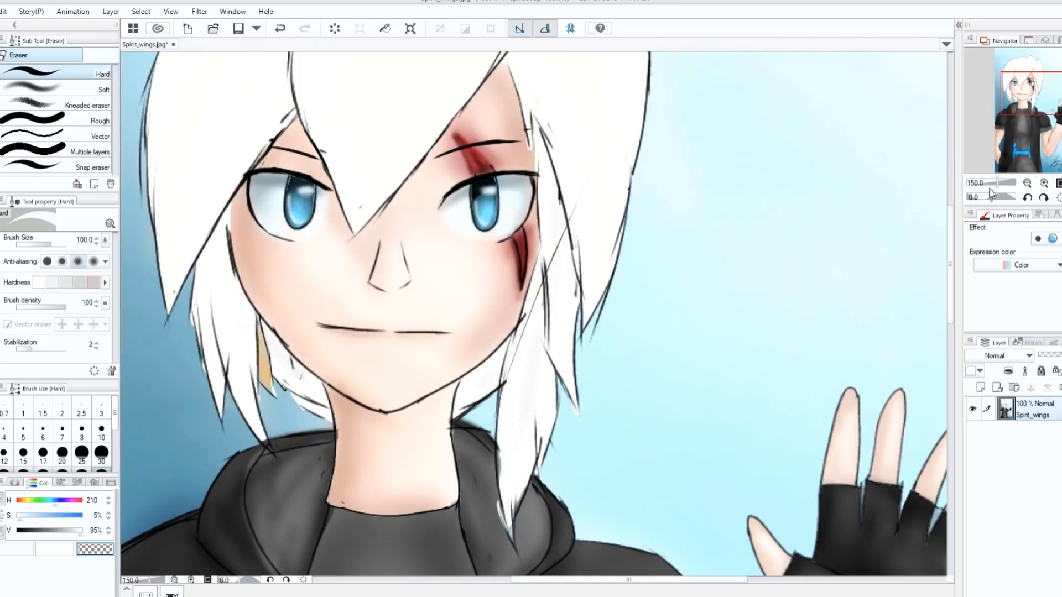
- Add a new layer above the drawing and set up the G-pen at size 25 with a dark tone sampled from the jacket
{"action": "left_click_drag", "start_coordinate": [949, 282], "coordinate": [947, 263]}
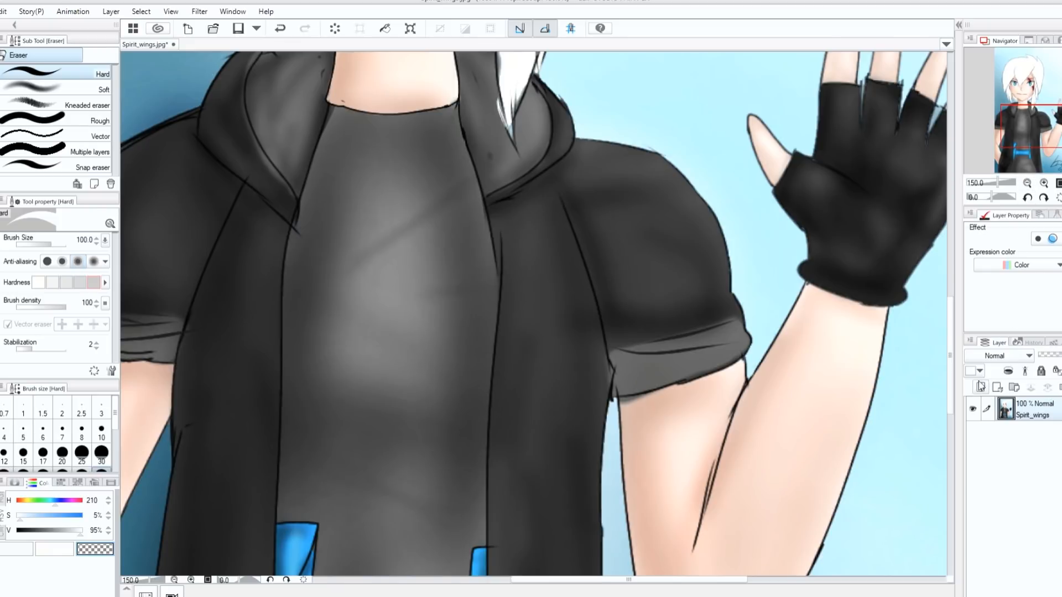
{"action": "key", "text": "ctrl+0"}
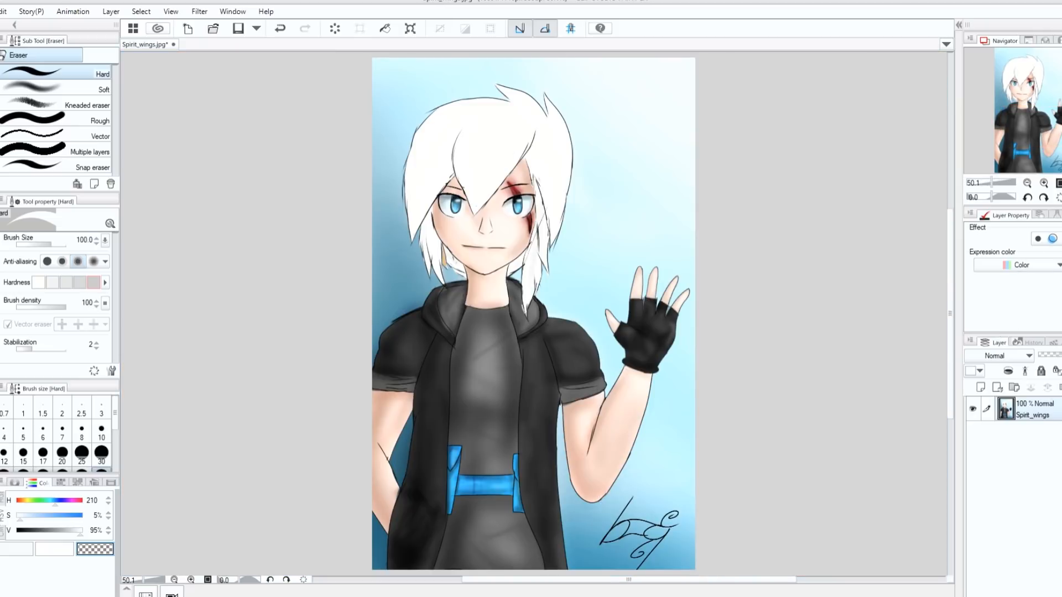
{"action": "left_click", "coordinate": [1044, 183]}
{"action": "left_click_drag", "start_coordinate": [947, 267], "coordinate": [947, 301]}
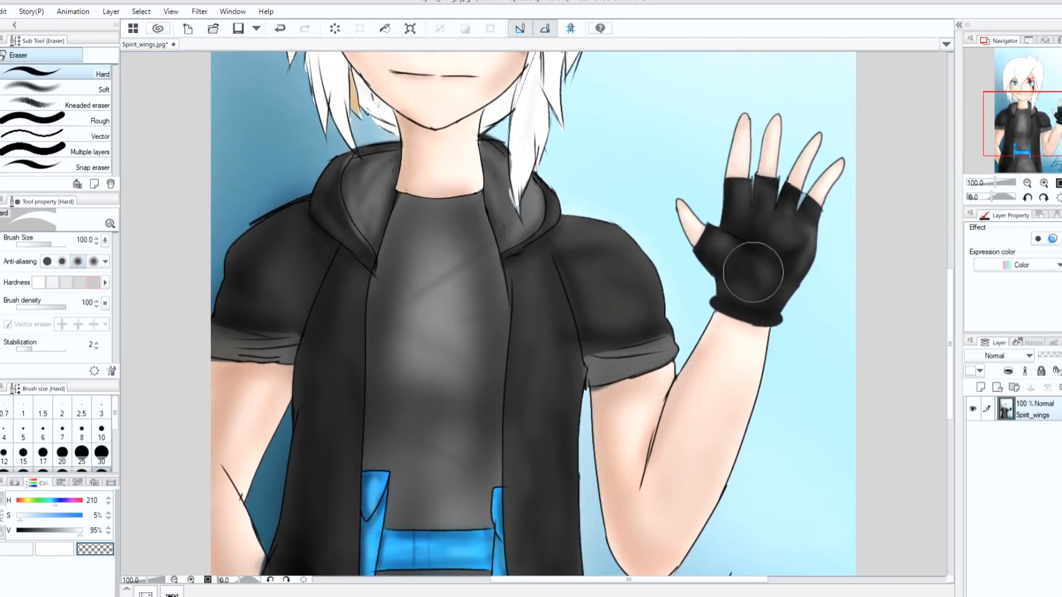
{"action": "left_click", "coordinate": [980, 388]}
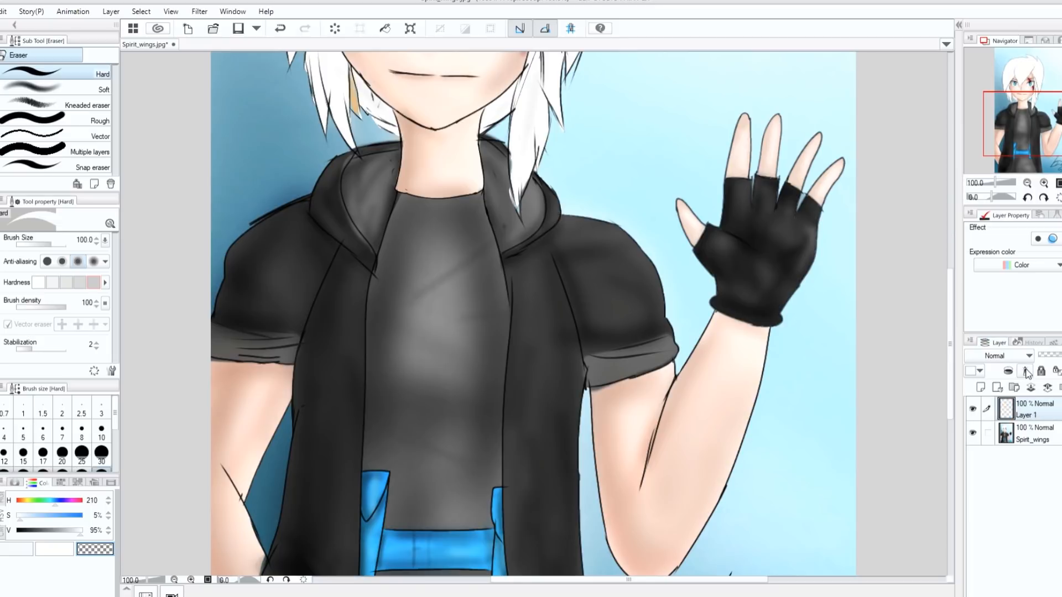
{"action": "key", "text": "p"}
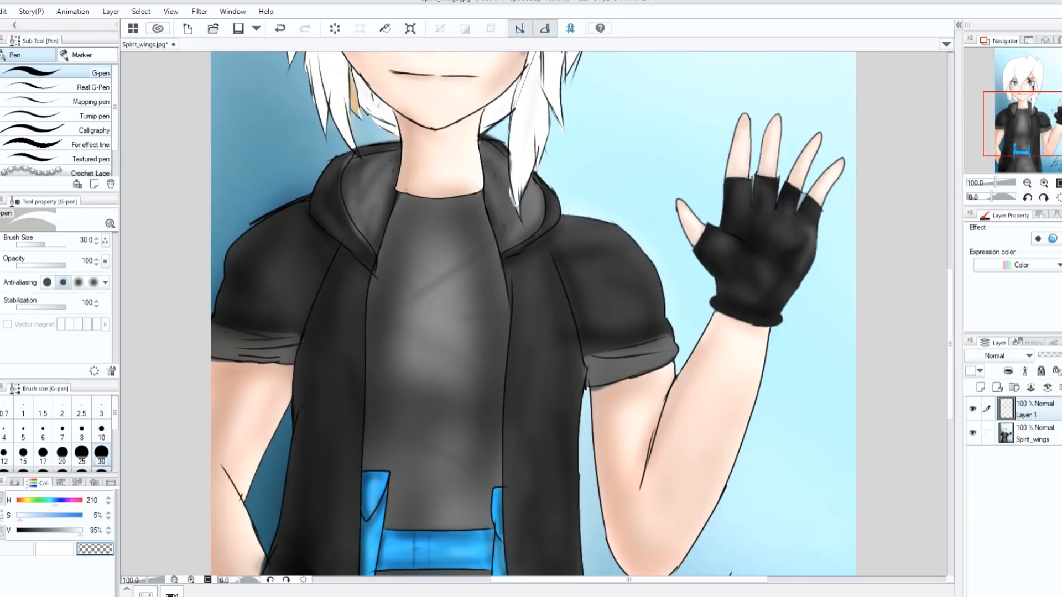
{"action": "left_click", "coordinate": [580, 303], "text": "alt"}
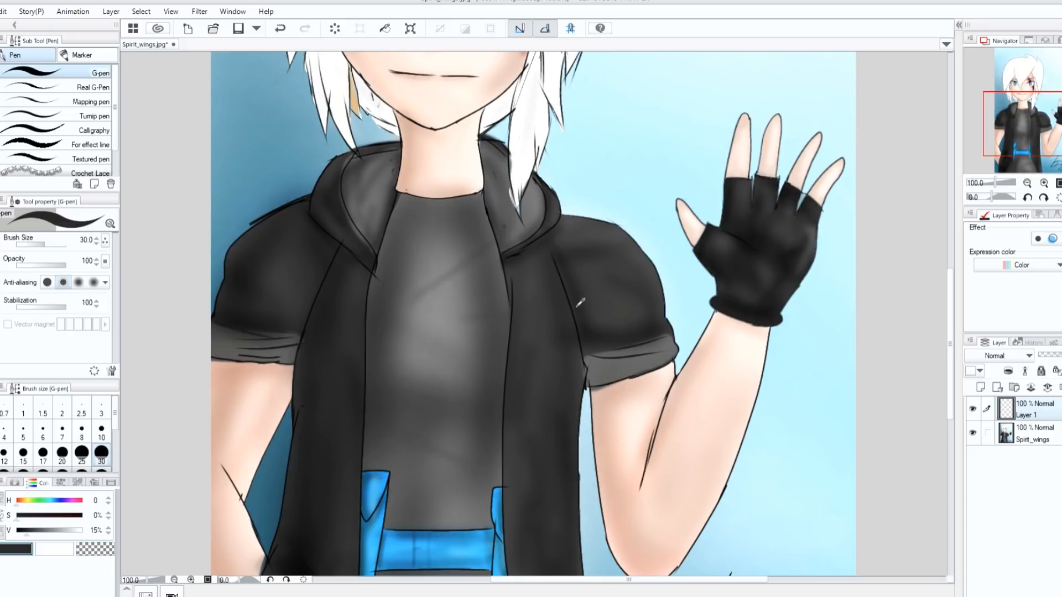
{"action": "left_click", "coordinate": [82, 453]}
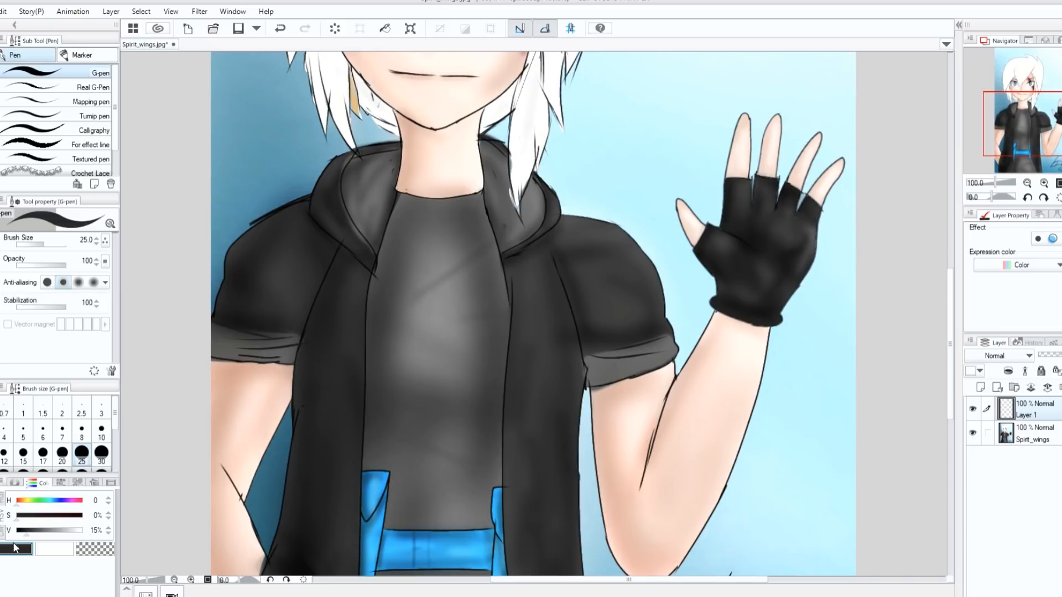
{"action": "left_click", "coordinate": [15, 482]}
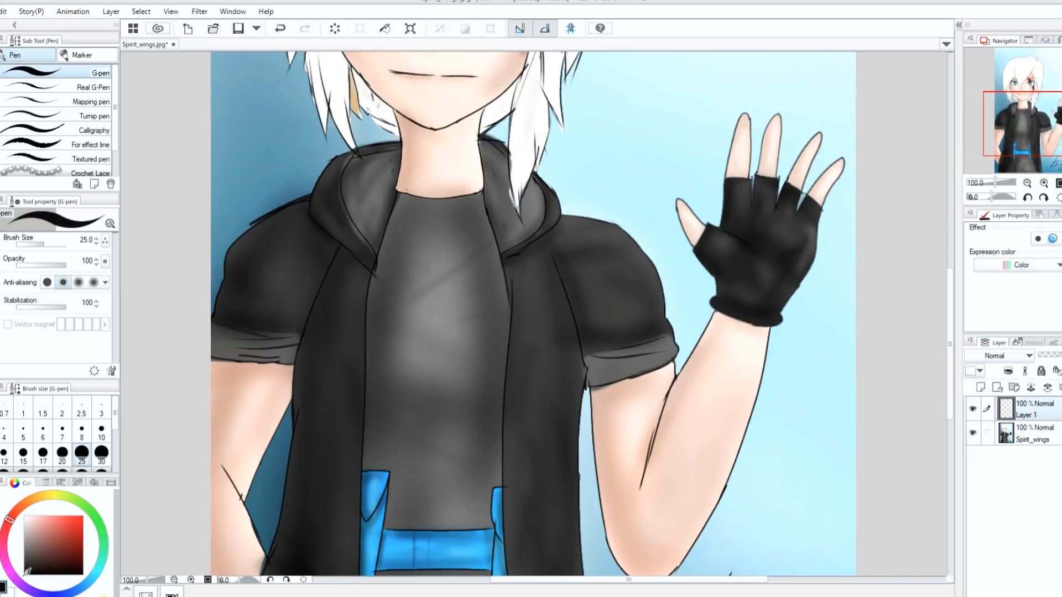
- Paint near-black fold shadows on the raised arm's sleeve, along the armhole seam, at the armpit and above the cuff
{"action": "mouse_move", "coordinate": [558, 269]}
{"action": "left_mouse_down"}
{"action": "mouse_move", "coordinate": [569, 292]}
{"action": "mouse_move", "coordinate": [557, 268]}
{"action": "mouse_move", "coordinate": [589, 354]}
{"action": "mouse_move", "coordinate": [664, 334]}
{"action": "left_mouse_up"}
{"action": "left_click_drag", "start_coordinate": [580, 290], "coordinate": [578, 234]}
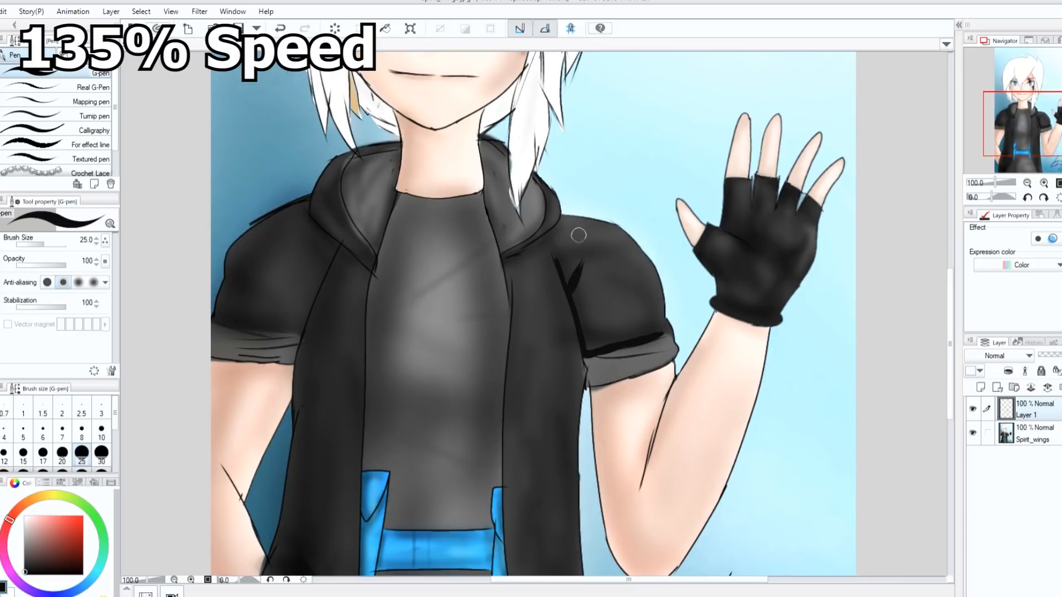
{"action": "mouse_move", "coordinate": [582, 334]}
{"action": "left_mouse_down"}
{"action": "mouse_move", "coordinate": [601, 354]}
{"action": "mouse_move", "coordinate": [588, 353]}
{"action": "mouse_move", "coordinate": [660, 335]}
{"action": "left_mouse_up"}
{"action": "left_click_drag", "start_coordinate": [562, 271], "coordinate": [589, 357]}
{"action": "left_click_drag", "start_coordinate": [578, 318], "coordinate": [585, 363]}
{"action": "left_click_drag", "start_coordinate": [580, 289], "coordinate": [576, 280]}
- Paint a near-black shadow on the jacket beneath the hood's edge and touch up the shadow at the sleeve cuff
{"action": "left_click", "coordinate": [1045, 183]}
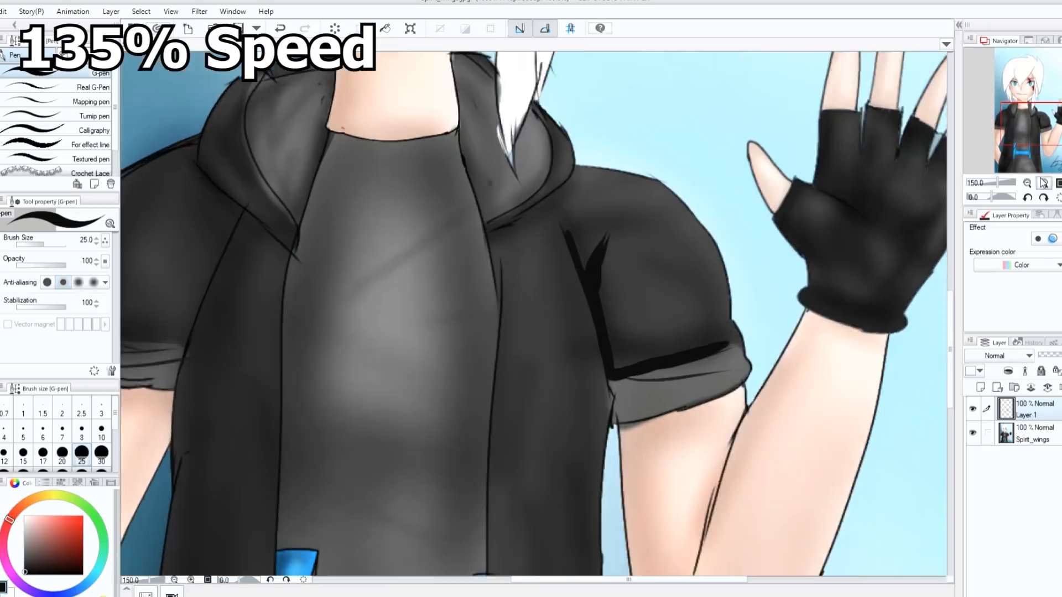
{"action": "left_click", "coordinate": [1045, 183]}
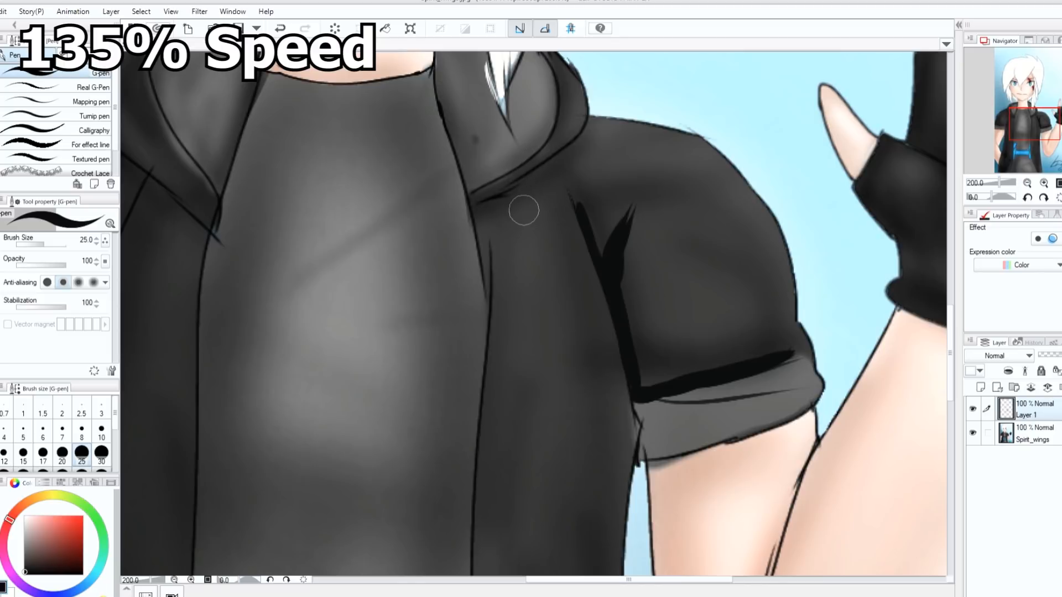
{"action": "left_click_drag", "start_coordinate": [479, 202], "coordinate": [572, 143]}
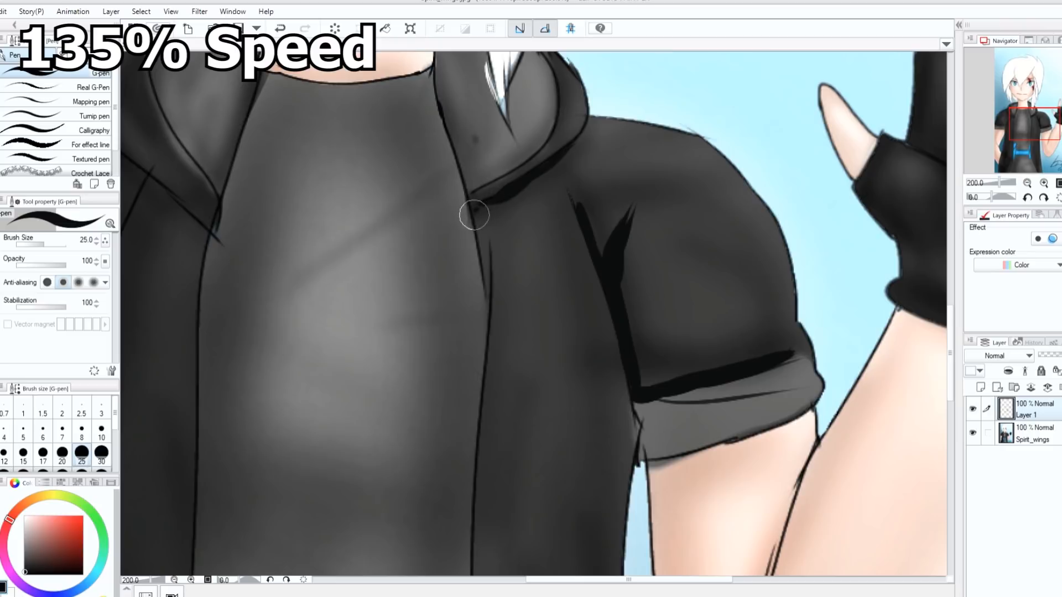
{"action": "mouse_move", "coordinate": [658, 384]}
{"action": "left_mouse_down"}
{"action": "mouse_move", "coordinate": [624, 268]}
{"action": "mouse_move", "coordinate": [632, 387]}
{"action": "left_mouse_up"}
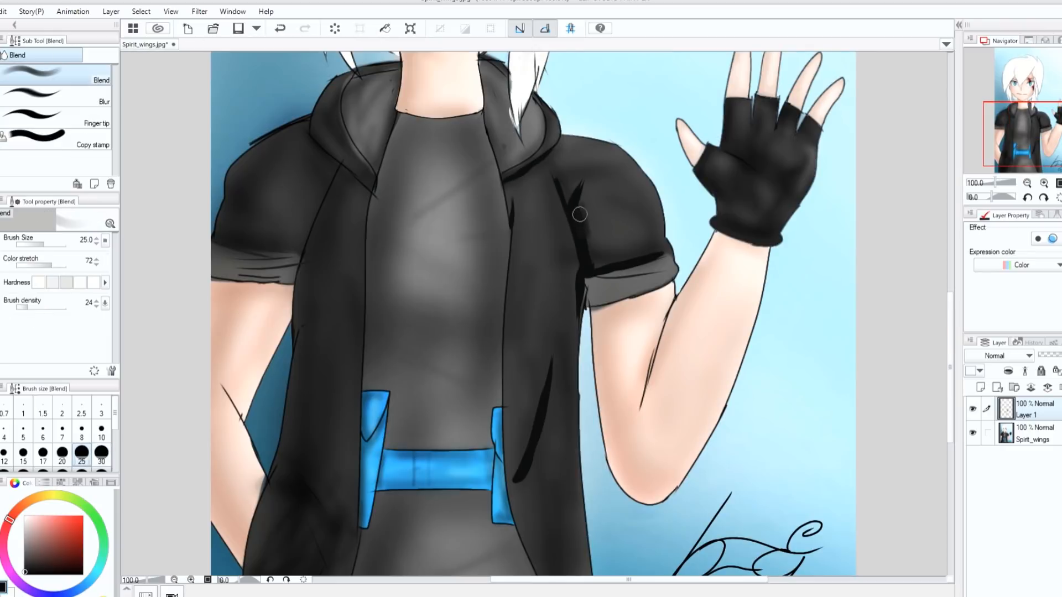
- Soften the sleeve's fold shadows using Blend at sizes 25 and 20, then toggle Layer 1's visibility to compare the shading
{"action": "mouse_move", "coordinate": [579, 214]}
{"action": "left_mouse_down"}
{"action": "mouse_move", "coordinate": [597, 273]}
{"action": "mouse_move", "coordinate": [620, 258]}
{"action": "mouse_move", "coordinate": [596, 229]}
{"action": "left_mouse_up"}
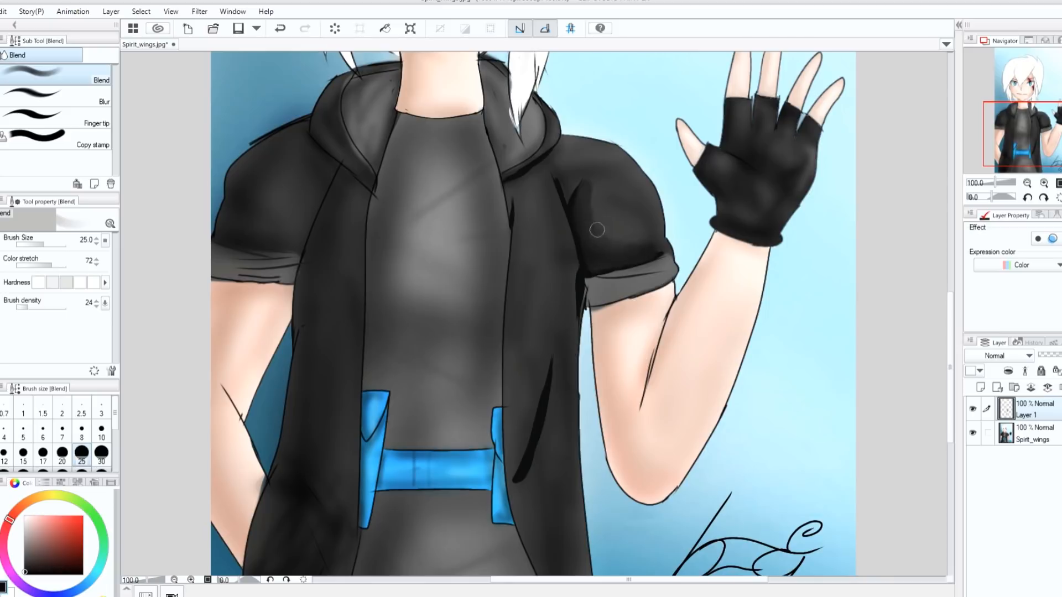
{"action": "left_click", "coordinate": [62, 452]}
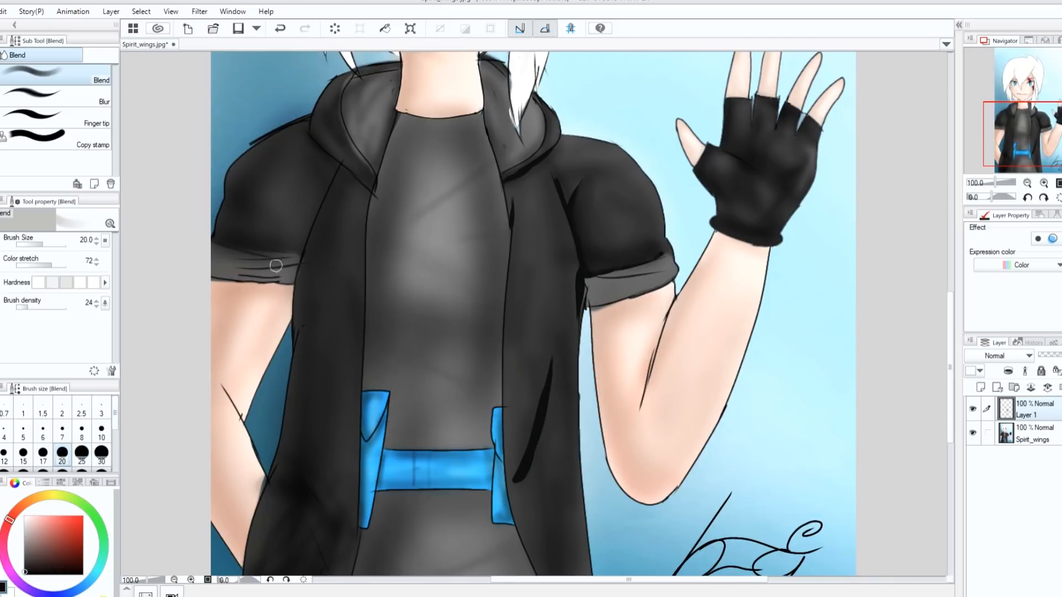
{"action": "left_click_drag", "start_coordinate": [570, 196], "coordinate": [586, 172]}
{"action": "left_click", "coordinate": [973, 409]}
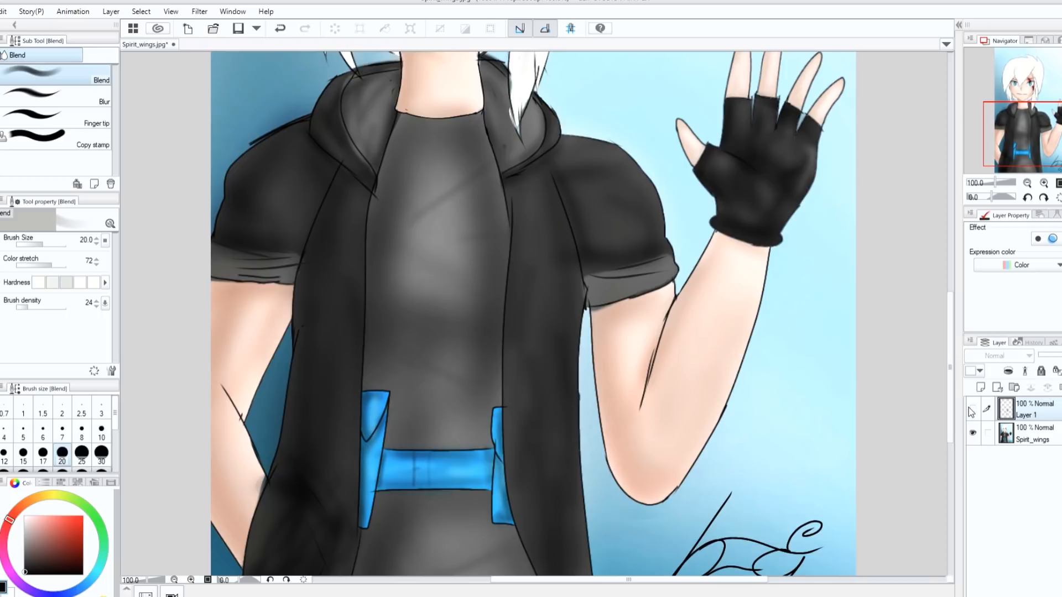
{"action": "left_click", "coordinate": [973, 409]}
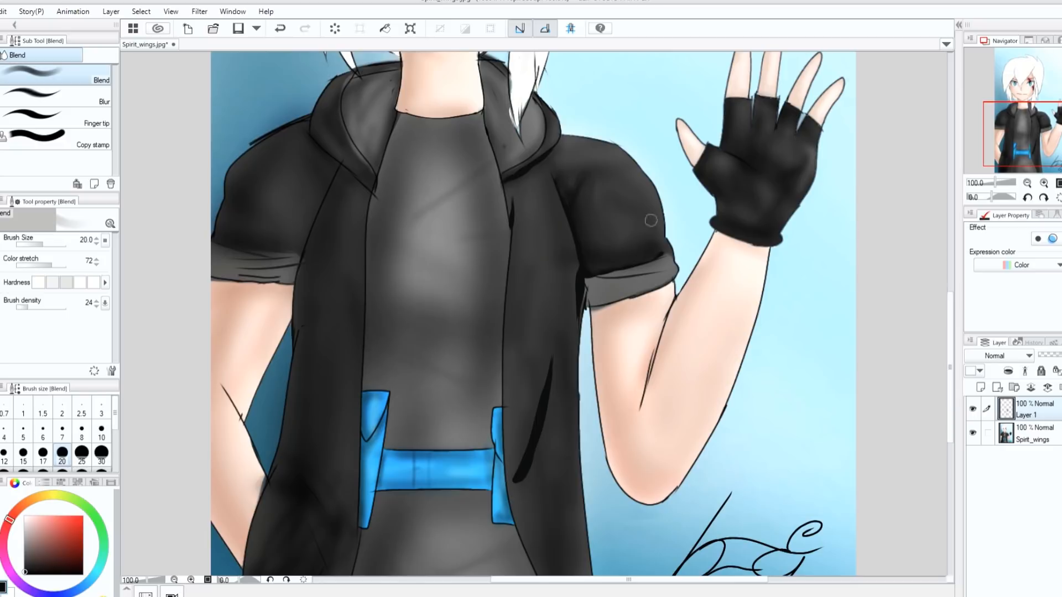
- Shade the raised arm's sleeve and adjoining jacket front with the Soft airbrush at size 80 in a dark tone
{"action": "key", "text": "bracketright"}
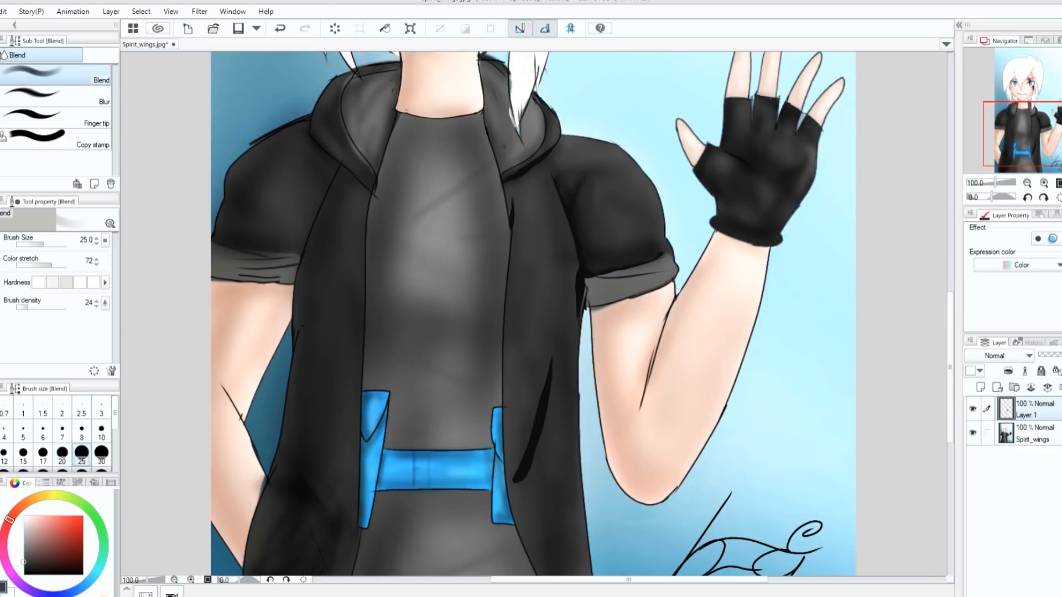
{"action": "key", "text": "b"}
{"action": "scroll", "coordinate": [114, 420], "scroll_direction": "down", "scroll_amount": 2}
{"action": "left_click", "coordinate": [81, 445]}
{"action": "mouse_move", "coordinate": [611, 204]}
{"action": "left_mouse_down"}
{"action": "mouse_move", "coordinate": [609, 181]}
{"action": "mouse_move", "coordinate": [564, 279]}
{"action": "left_mouse_up"}
{"action": "left_click", "coordinate": [101, 419]}
{"action": "left_click", "coordinate": [88, 443]}
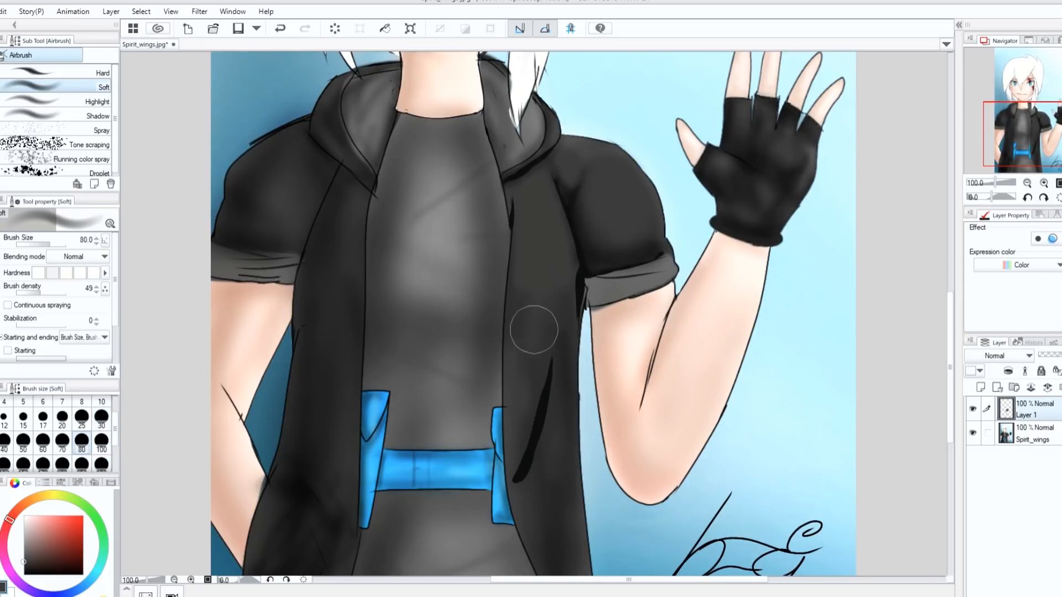
- Airbrush soft dark shading onto the jacket front panel beside the shirt, reducing the brush to size 60
{"action": "left_click", "coordinate": [521, 327], "text": "alt"}
{"action": "left_click", "coordinate": [43, 443]}
{"action": "mouse_move", "coordinate": [533, 313]}
{"action": "left_mouse_down"}
{"action": "mouse_move", "coordinate": [542, 334]}
{"action": "mouse_move", "coordinate": [524, 291]}
{"action": "mouse_move", "coordinate": [565, 300]}
{"action": "mouse_move", "coordinate": [558, 282]}
{"action": "left_mouse_up"}
{"action": "left_click", "coordinate": [23, 562]}
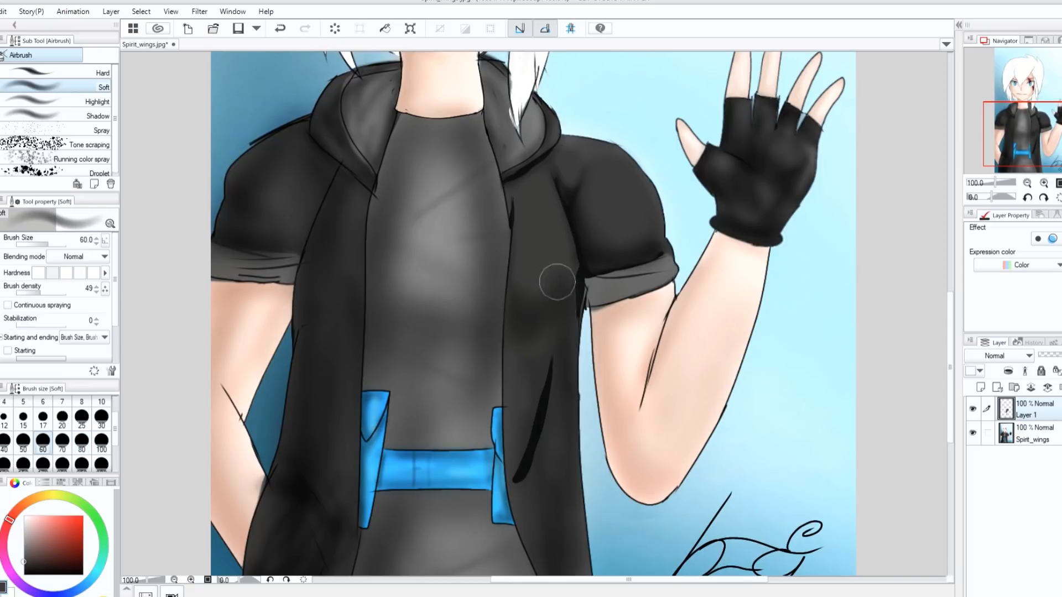
- Blend the airbrushed shading on the jacket front panel, trying brush sizes 100 and 80 before settling on 60
{"action": "key", "text": "j"}
{"action": "mouse_move", "coordinate": [512, 252]}
{"action": "left_mouse_down"}
{"action": "mouse_move", "coordinate": [572, 274]}
{"action": "mouse_move", "coordinate": [533, 267]}
{"action": "left_mouse_up"}
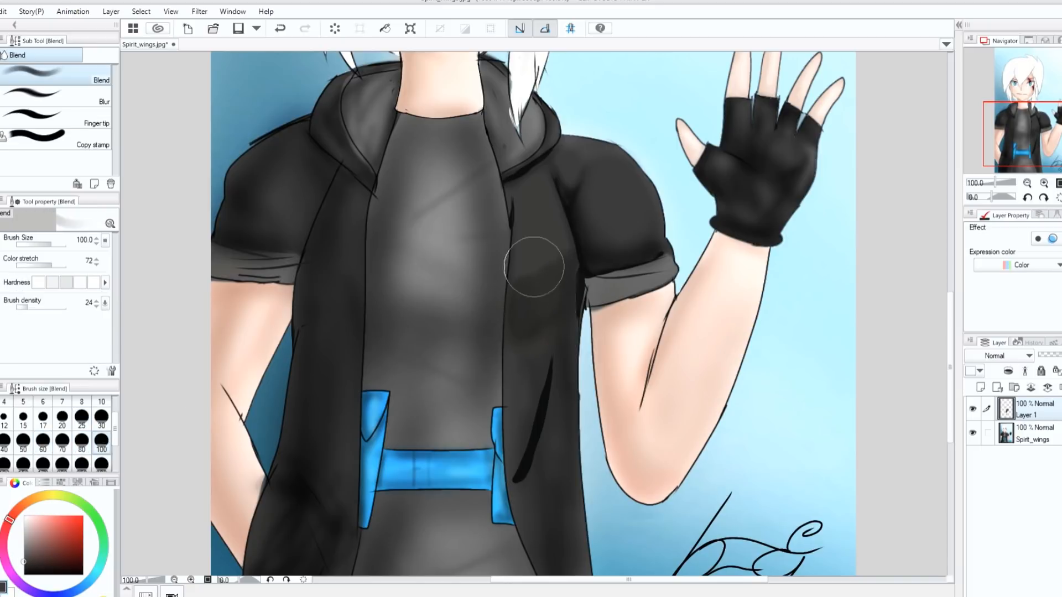
{"action": "key", "text": "bracketleft"}
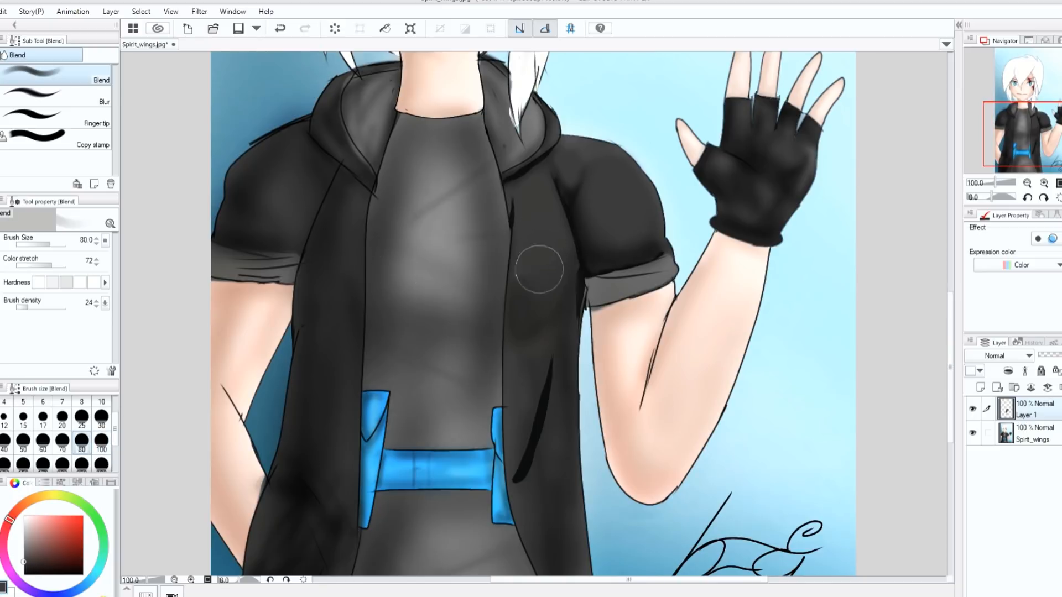
{"action": "left_click", "coordinate": [101, 441]}
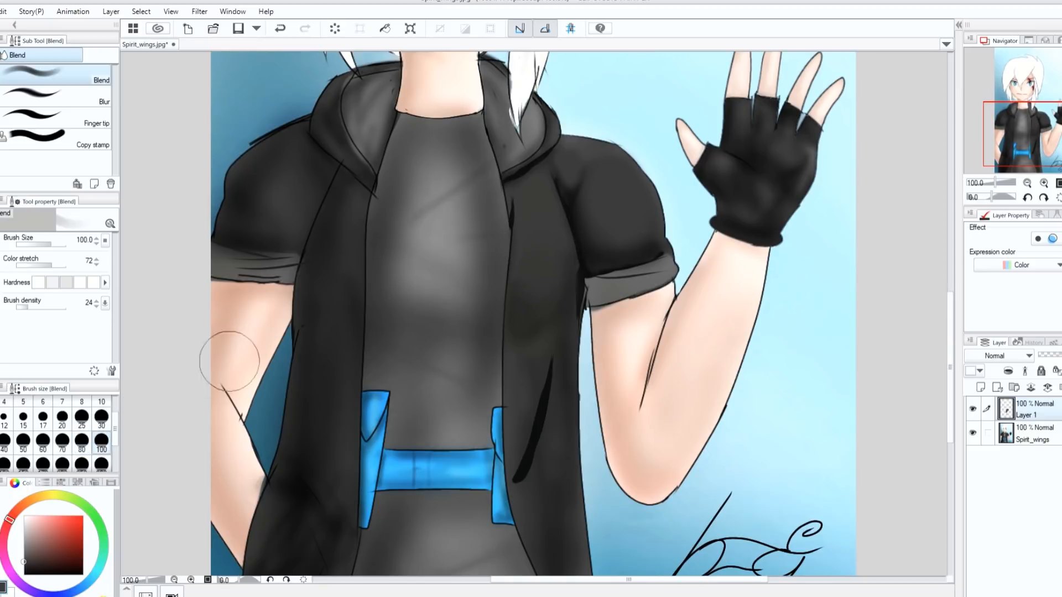
{"action": "left_click", "coordinate": [43, 441]}
{"action": "mouse_move", "coordinate": [563, 273]}
{"action": "left_mouse_down"}
{"action": "mouse_move", "coordinate": [544, 310]}
{"action": "mouse_move", "coordinate": [526, 278]}
{"action": "mouse_move", "coordinate": [556, 267]}
{"action": "mouse_move", "coordinate": [555, 301]}
{"action": "mouse_move", "coordinate": [526, 362]}
{"action": "mouse_move", "coordinate": [531, 267]}
{"action": "mouse_move", "coordinate": [554, 244]}
{"action": "left_mouse_up"}
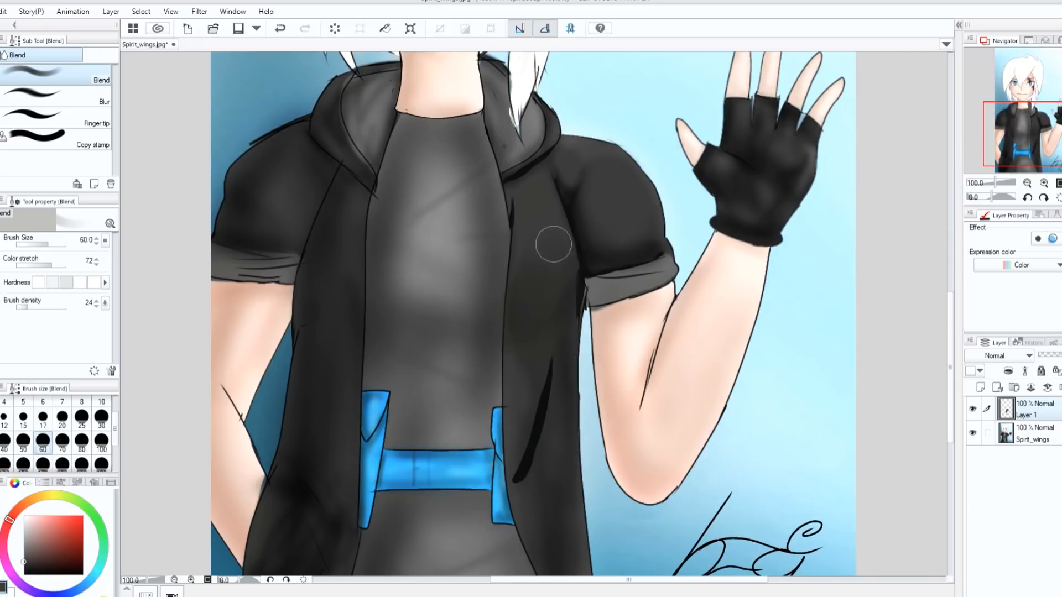
- Blend the shadow beneath the hood and along the jacket's opening edge, stepping the brush down to size 10
{"action": "left_click", "coordinate": [101, 417]}
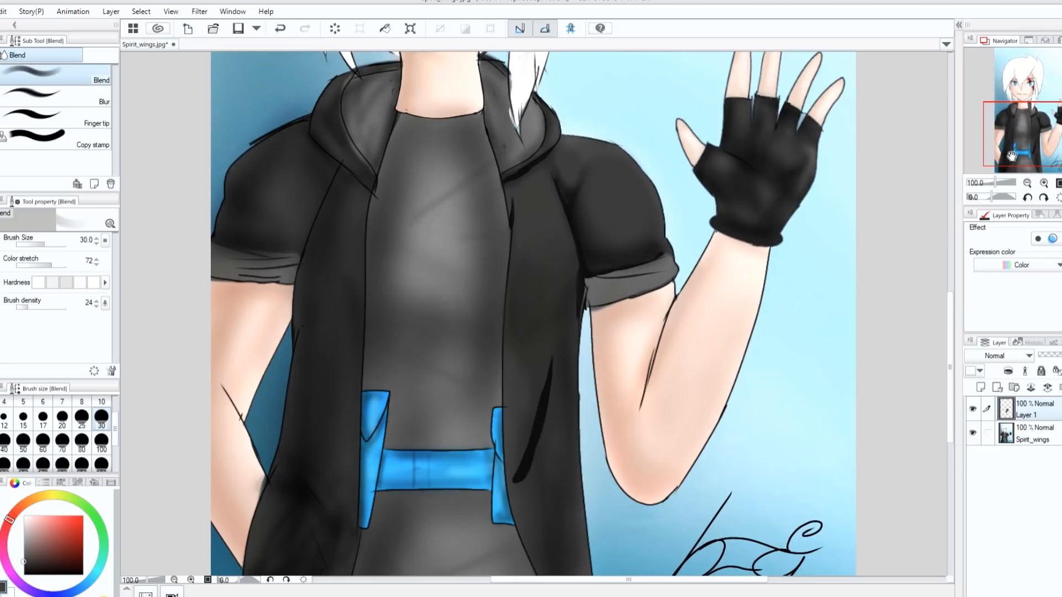
{"action": "left_click", "coordinate": [1043, 183]}
{"action": "left_click_drag", "start_coordinate": [949, 344], "coordinate": [951, 297]}
{"action": "left_click", "coordinate": [62, 418]}
{"action": "left_click", "coordinate": [40, 420]}
{"action": "mouse_move", "coordinate": [527, 267]}
{"action": "left_mouse_down"}
{"action": "mouse_move", "coordinate": [525, 280]}
{"action": "mouse_move", "coordinate": [534, 268]}
{"action": "left_mouse_up"}
{"action": "left_click", "coordinate": [101, 403]}
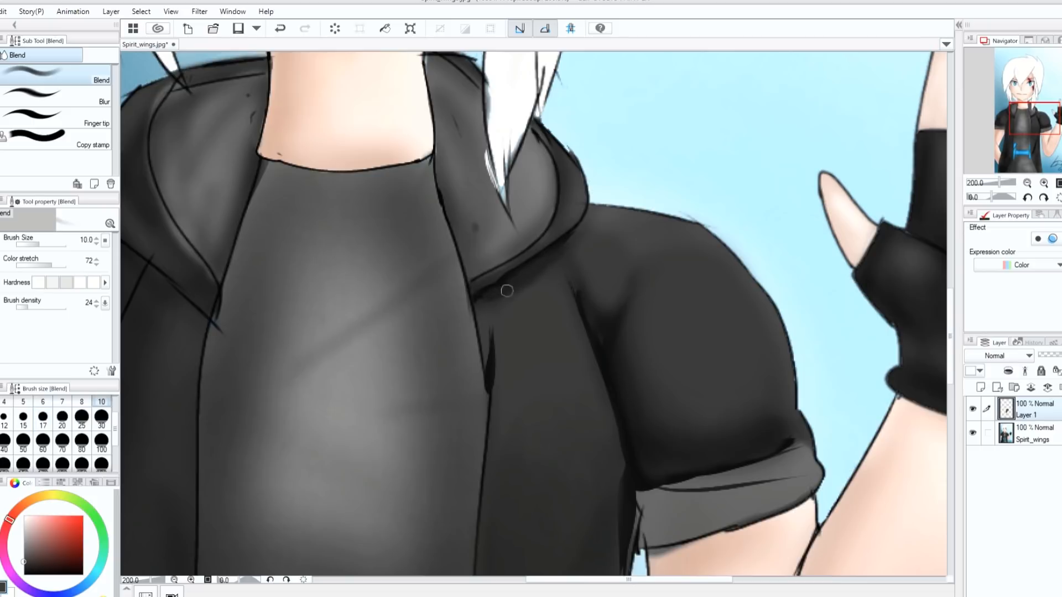
{"action": "left_click_drag", "start_coordinate": [482, 307], "coordinate": [486, 352]}
- Adjust the Blend brush to size 50, 30 and then 20 for the fold shadow on the lower jacket front
{"action": "left_click", "coordinate": [1027, 183]}
{"action": "left_click", "coordinate": [1027, 182]}
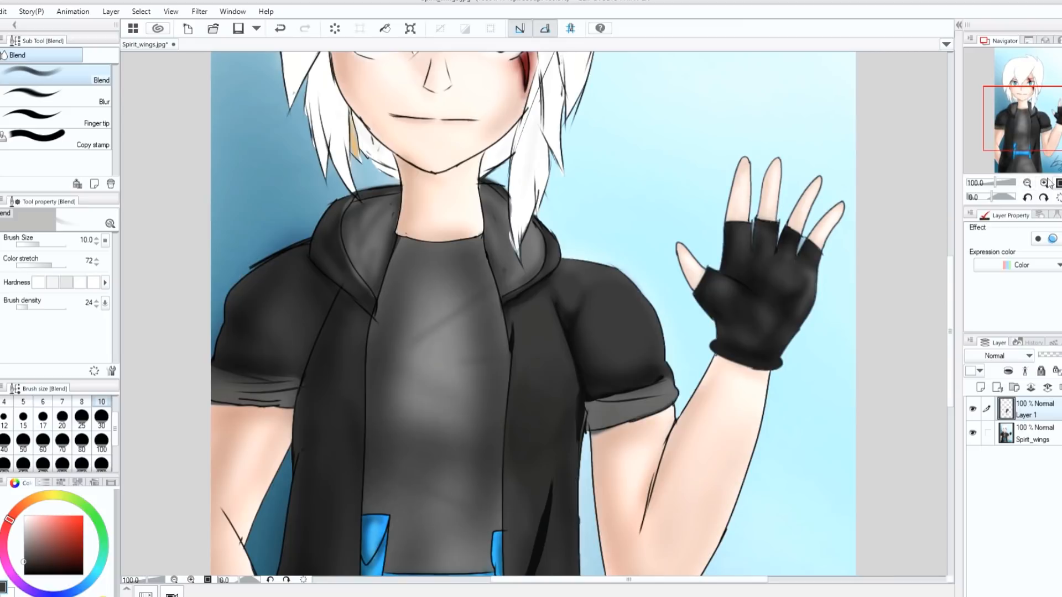
{"action": "left_click", "coordinate": [1045, 182]}
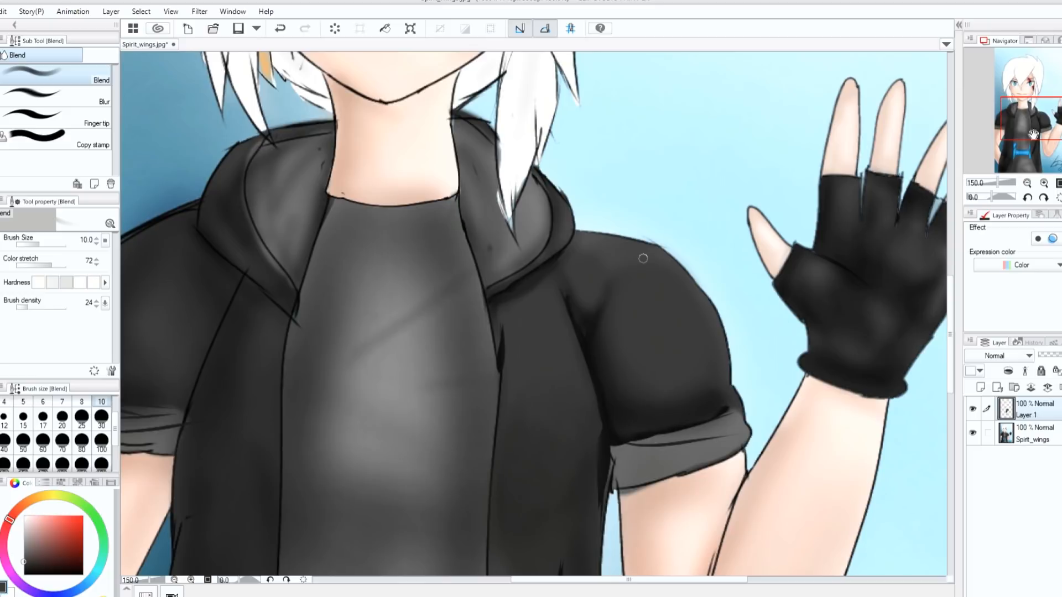
{"action": "left_click", "coordinate": [1027, 182]}
{"action": "scroll", "coordinate": [945, 298], "scroll_direction": "down", "scroll_amount": 3}
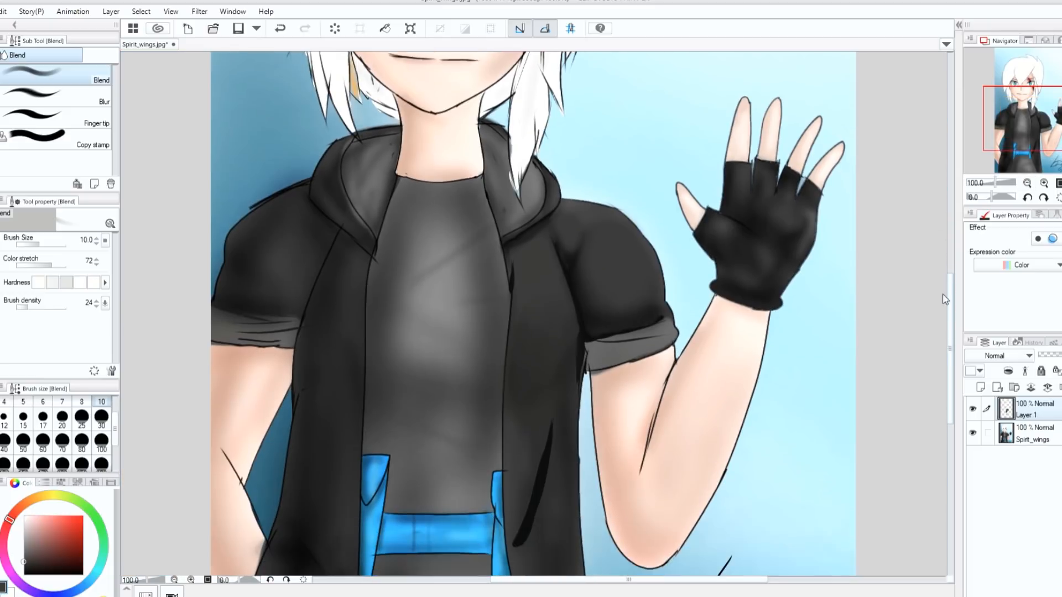
{"action": "scroll", "coordinate": [944, 299], "scroll_direction": "down", "scroll_amount": 3}
{"action": "left_click", "coordinate": [24, 441]}
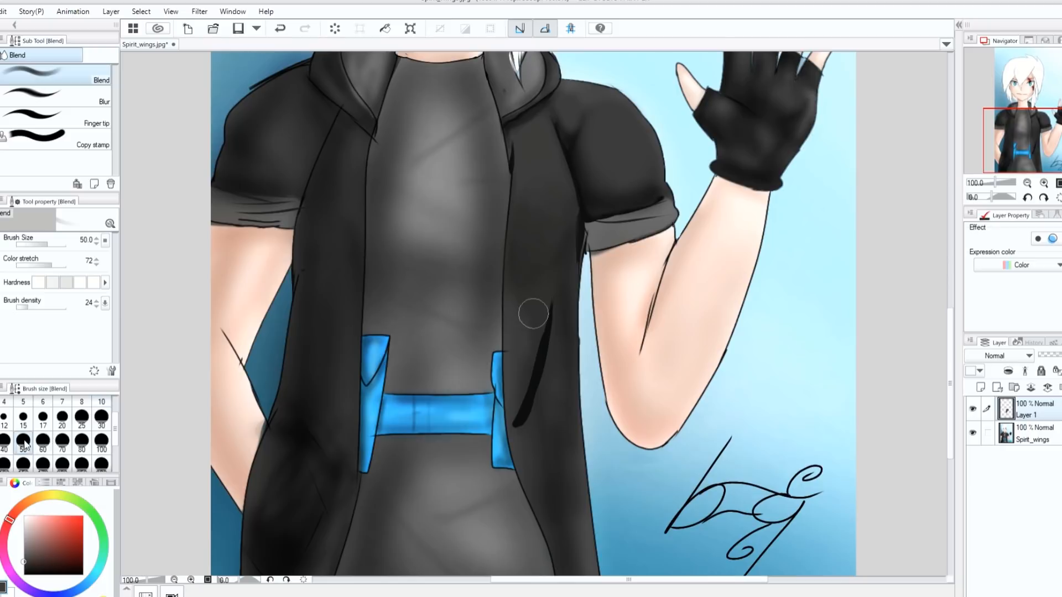
{"action": "left_click", "coordinate": [102, 416]}
{"action": "left_click", "coordinate": [62, 416]}
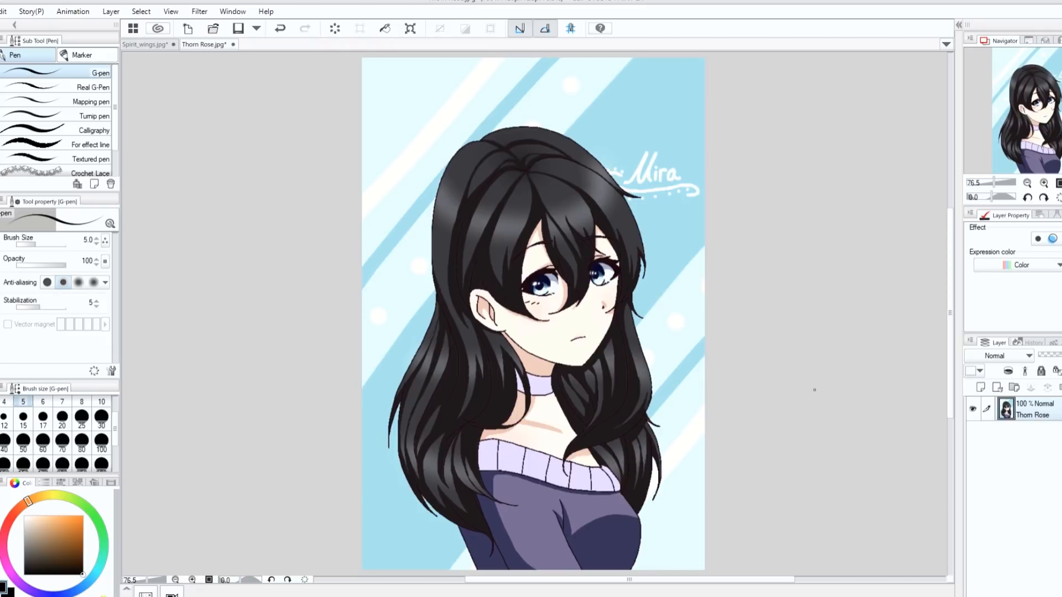
- Draw a red vertical line down the Thorn Rose character's face with the size 25 G-pen and undo the last stroke
{"action": "left_click", "coordinate": [1044, 183]}
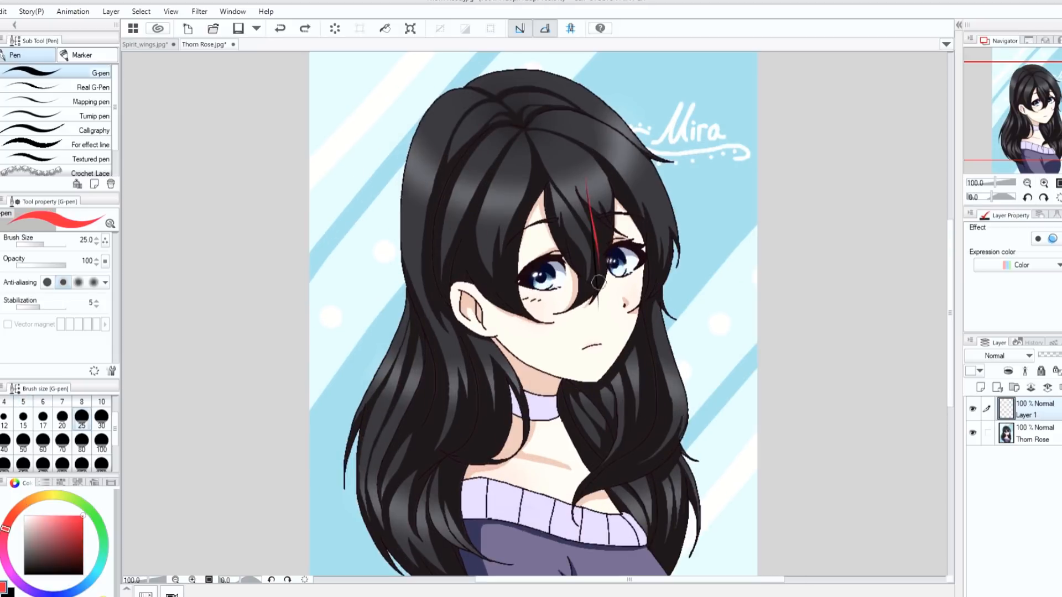
{"action": "left_click_drag", "start_coordinate": [587, 188], "coordinate": [595, 303]}
{"action": "left_click_drag", "start_coordinate": [587, 317], "coordinate": [593, 441]}
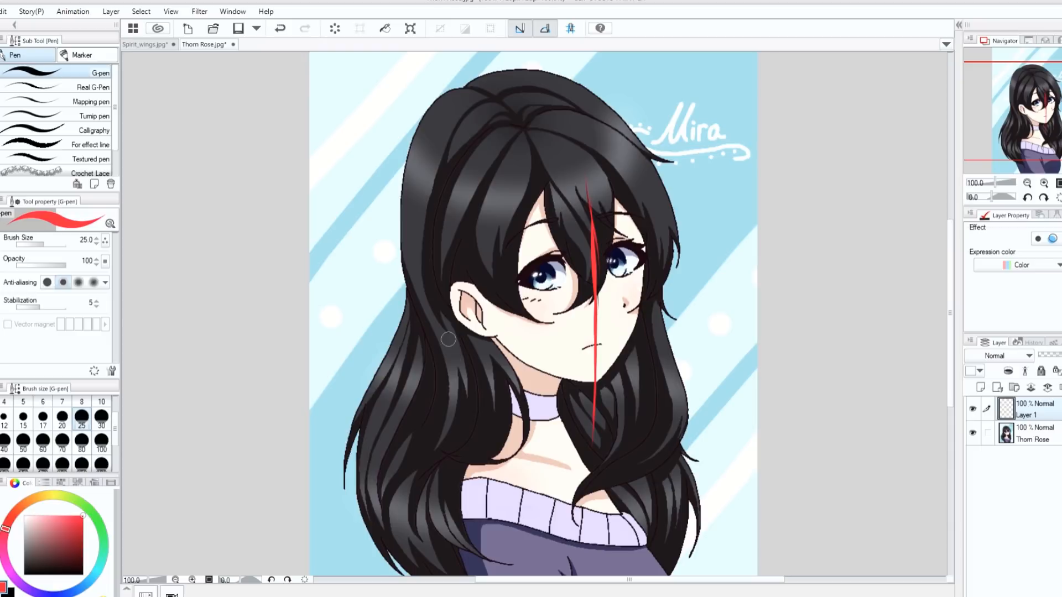
{"action": "mouse_move", "coordinate": [605, 303]}
{"action": "left_mouse_down"}
{"action": "mouse_move", "coordinate": [612, 311]}
{"action": "mouse_move", "coordinate": [597, 293]}
{"action": "mouse_move", "coordinate": [609, 318]}
{"action": "mouse_move", "coordinate": [588, 304]}
{"action": "mouse_move", "coordinate": [605, 296]}
{"action": "left_mouse_up"}
{"action": "key", "text": "ctrl+z"}
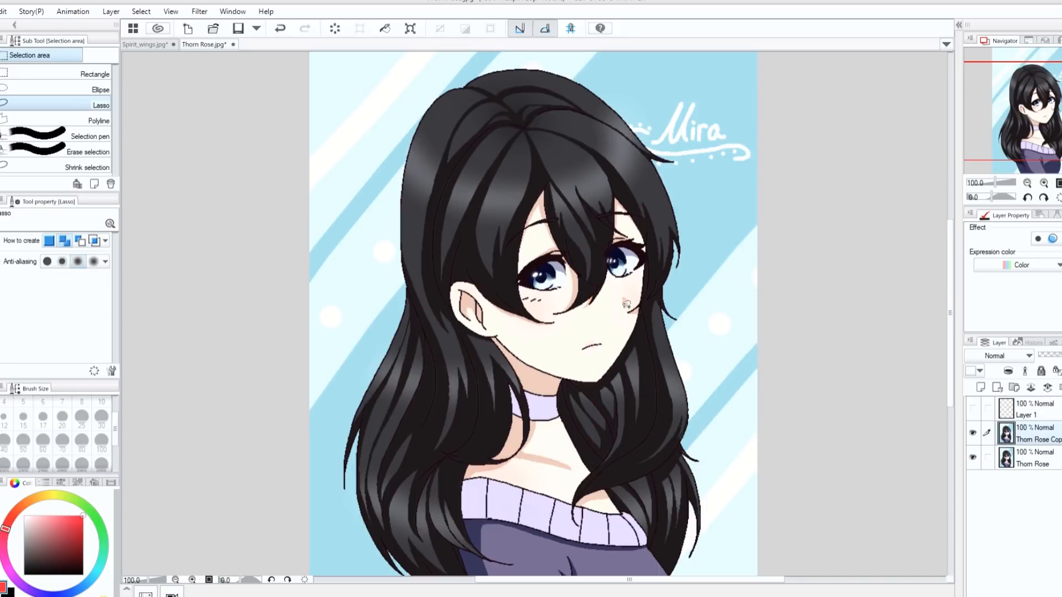
- Lasso the nose on the Thorn Rose face and transform it inward, away from the cheek edge, keeping the new position
{"action": "mouse_move", "coordinate": [629, 299]}
{"action": "left_mouse_down"}
{"action": "mouse_move", "coordinate": [614, 310]}
{"action": "mouse_move", "coordinate": [631, 296]}
{"action": "left_mouse_up"}
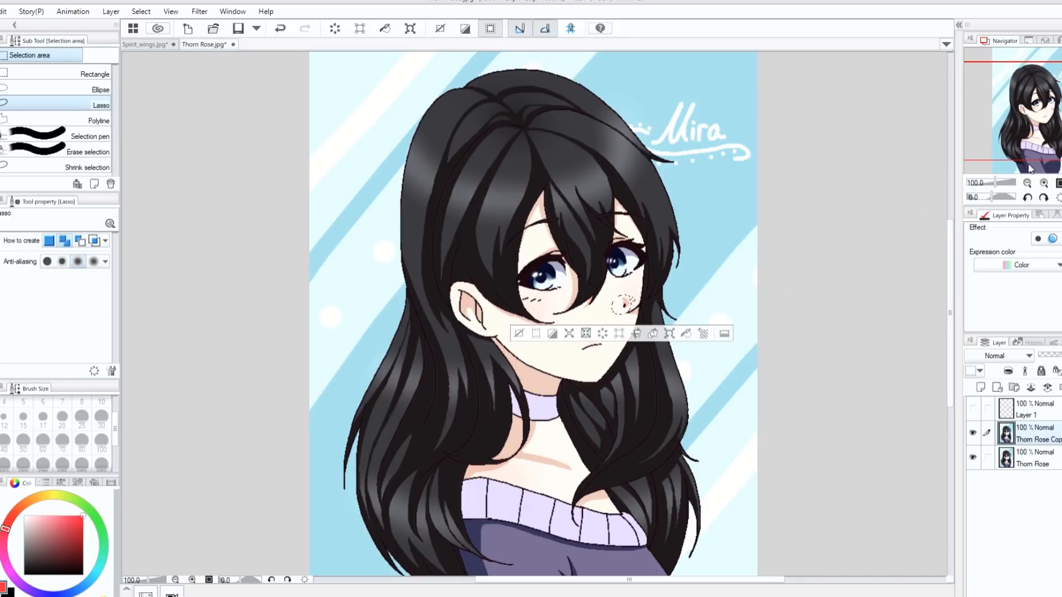
{"action": "left_click", "coordinate": [1043, 183]}
{"action": "left_click", "coordinate": [713, 334]}
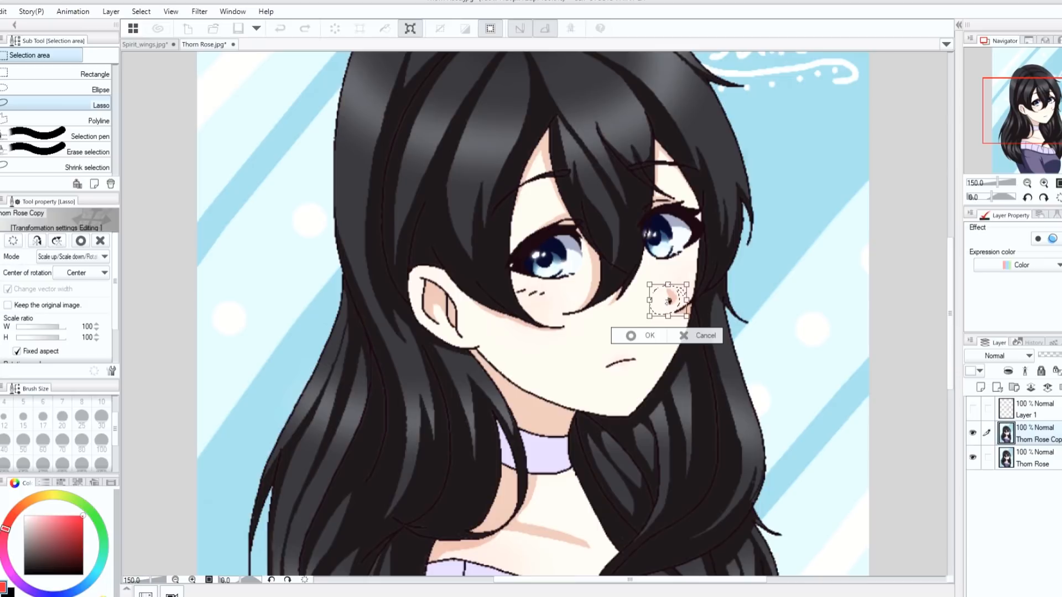
{"action": "mouse_move", "coordinate": [654, 309]}
{"action": "left_mouse_down"}
{"action": "mouse_move", "coordinate": [631, 314]}
{"action": "mouse_move", "coordinate": [669, 301]}
{"action": "left_mouse_up"}
{"action": "left_click", "coordinate": [607, 341]}
{"action": "left_click", "coordinate": [541, 341]}
- Lasso the mouth and shift it slightly up and inward below the moved nose, comparing the edited copy with the original layer
{"action": "right_click", "coordinate": [540, 315]}
{"action": "key", "text": "p"}
{"action": "key", "text": "m"}
{"action": "mouse_move", "coordinate": [642, 341]}
{"action": "left_mouse_down"}
{"action": "mouse_move", "coordinate": [649, 349]}
{"action": "mouse_move", "coordinate": [630, 373]}
{"action": "left_mouse_up"}
{"action": "left_click", "coordinate": [659, 409]}
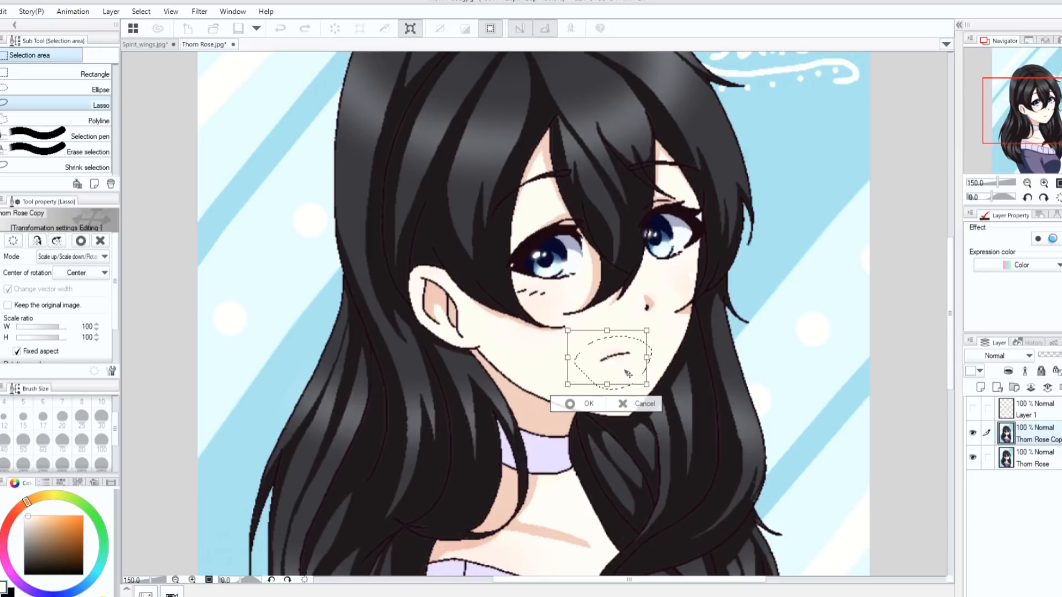
{"action": "left_click", "coordinate": [577, 400]}
{"action": "key", "text": "ctrl+0"}
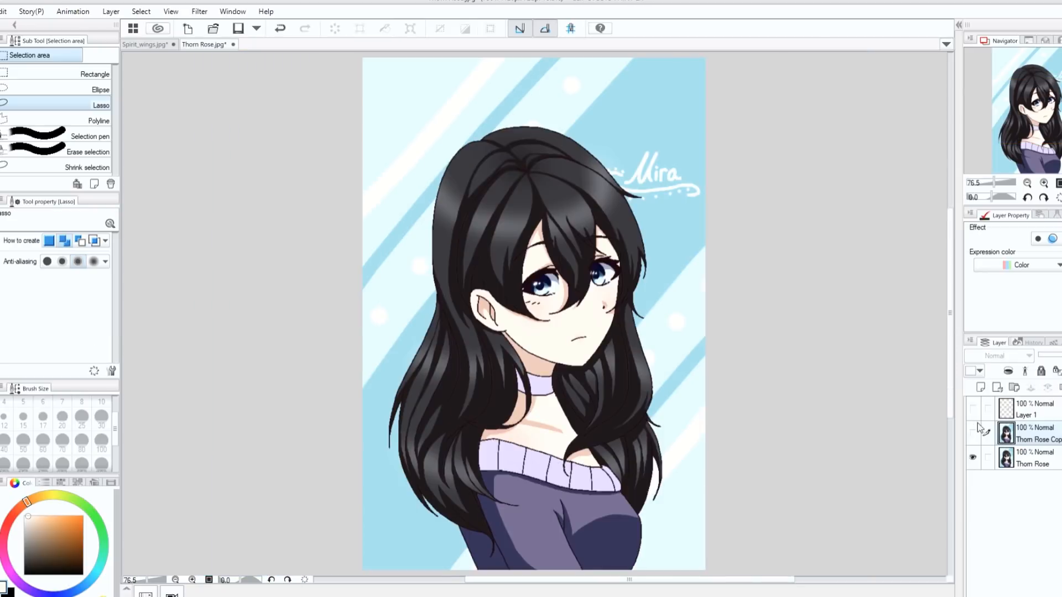
{"action": "left_click", "coordinate": [972, 432]}
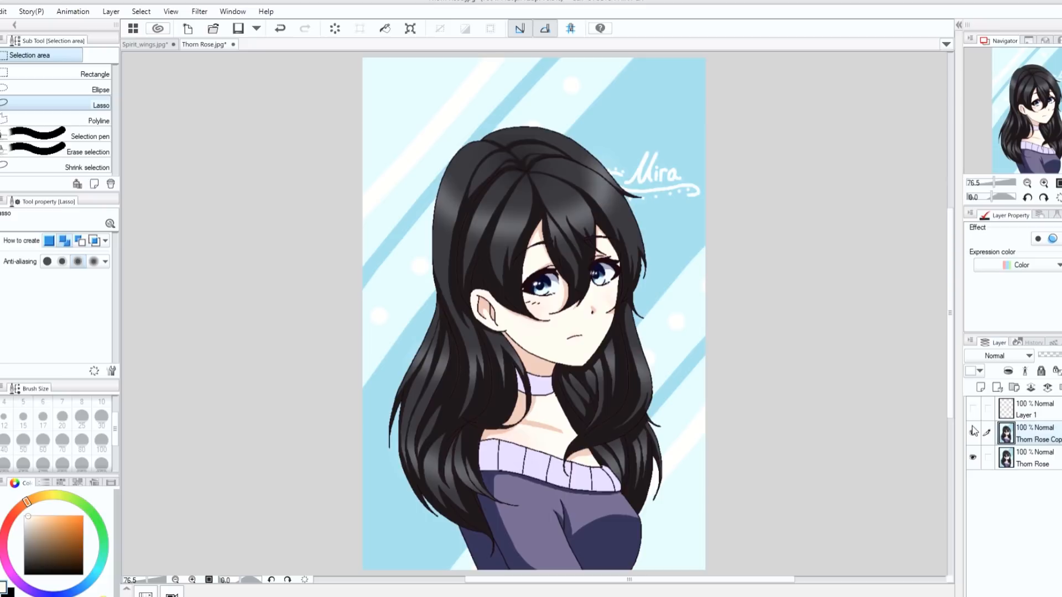
- On a new layer, paint over the outer edge of the sleeve below the hair with background light blue using the size 20 G-pen
{"action": "left_click", "coordinate": [980, 387]}
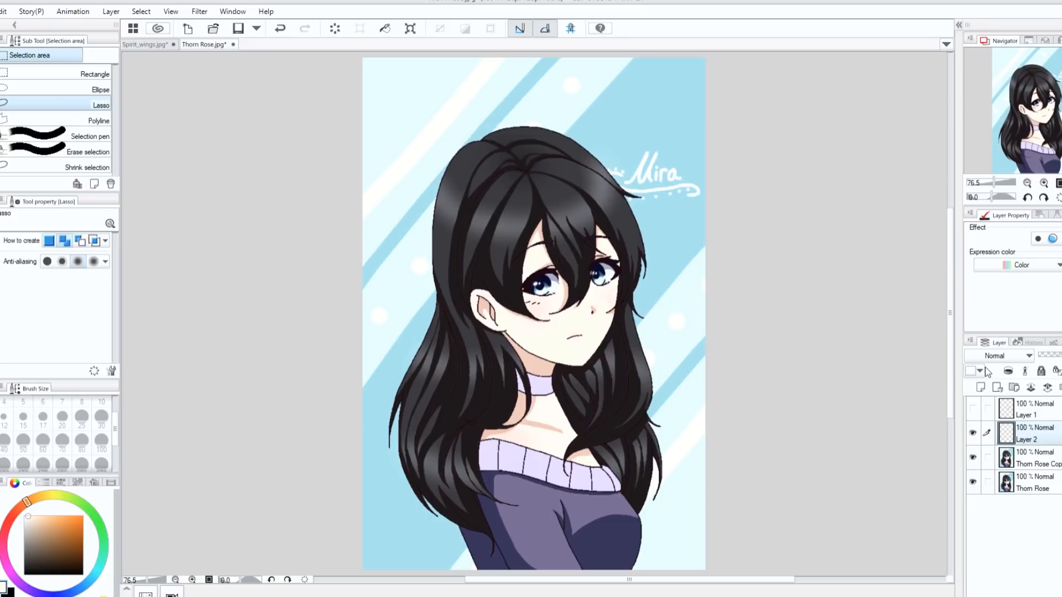
{"action": "key", "text": "p"}
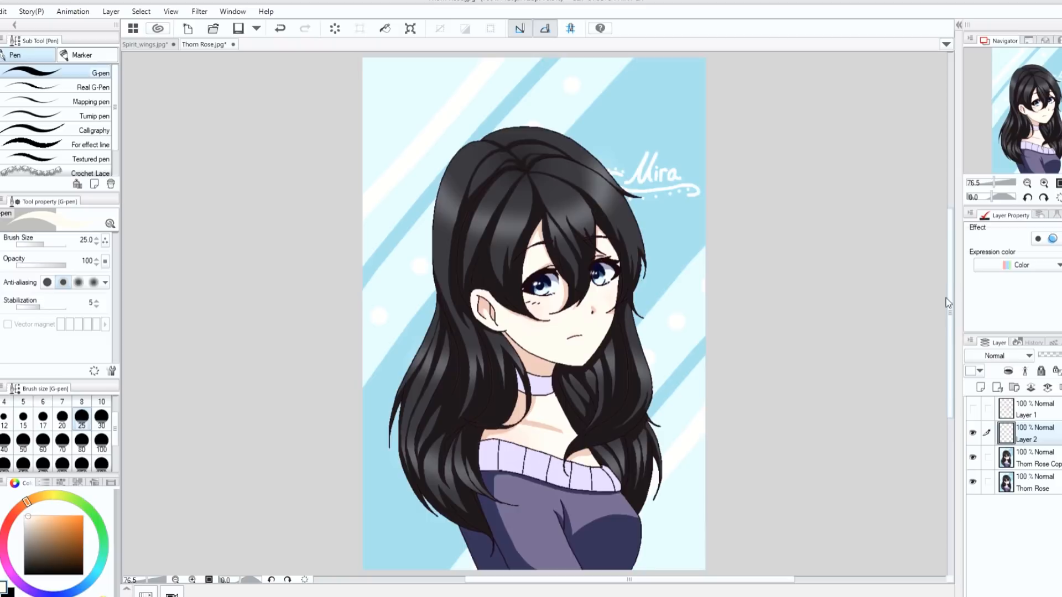
{"action": "scroll", "coordinate": [951, 290], "scroll_direction": "down", "scroll_amount": 3}
{"action": "left_click", "coordinate": [1043, 183]}
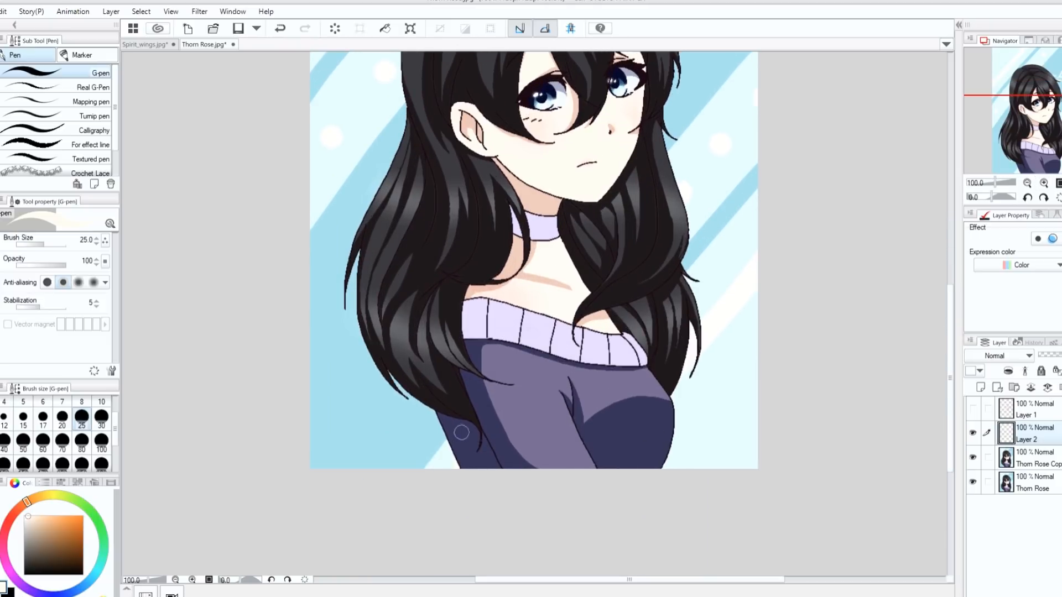
{"action": "left_click", "coordinate": [417, 427], "text": "alt"}
{"action": "mouse_move", "coordinate": [448, 454]}
{"action": "left_mouse_down"}
{"action": "mouse_move", "coordinate": [466, 473]}
{"action": "mouse_move", "coordinate": [437, 420]}
{"action": "mouse_move", "coordinate": [462, 468]}
{"action": "mouse_move", "coordinate": [451, 430]}
{"action": "left_mouse_up"}
{"action": "left_click", "coordinate": [62, 417]}
{"action": "mouse_move", "coordinate": [428, 412]}
{"action": "left_mouse_down"}
{"action": "mouse_move", "coordinate": [454, 423]}
{"action": "mouse_move", "coordinate": [432, 414]}
{"action": "mouse_move", "coordinate": [453, 423]}
{"action": "mouse_move", "coordinate": [467, 466]}
{"action": "left_mouse_up"}
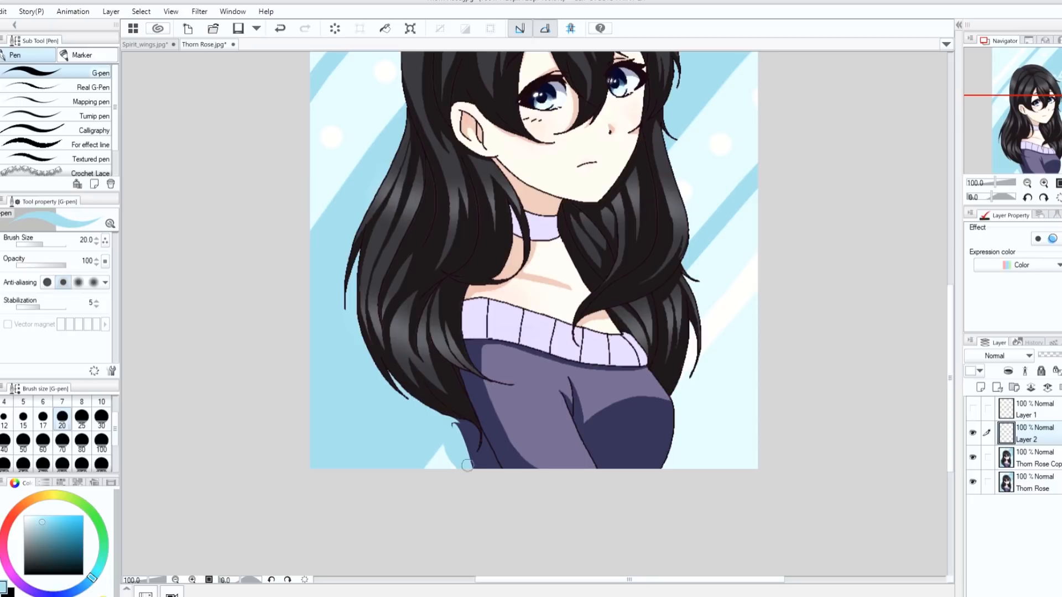
{"action": "left_click_drag", "start_coordinate": [454, 424], "coordinate": [476, 477]}
{"action": "left_click_drag", "start_coordinate": [450, 424], "coordinate": [470, 464]}
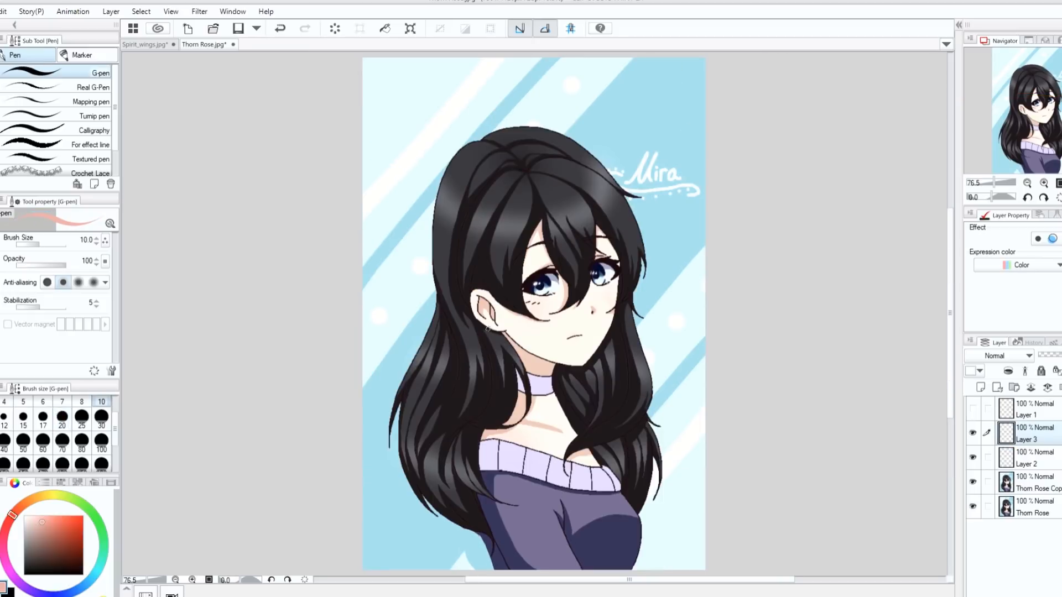
- Sketch a salmon guide line with the size 10 G-pen from below the ear along the neck and back to the lower sleeve
{"action": "left_click_drag", "start_coordinate": [487, 329], "coordinate": [479, 472]}
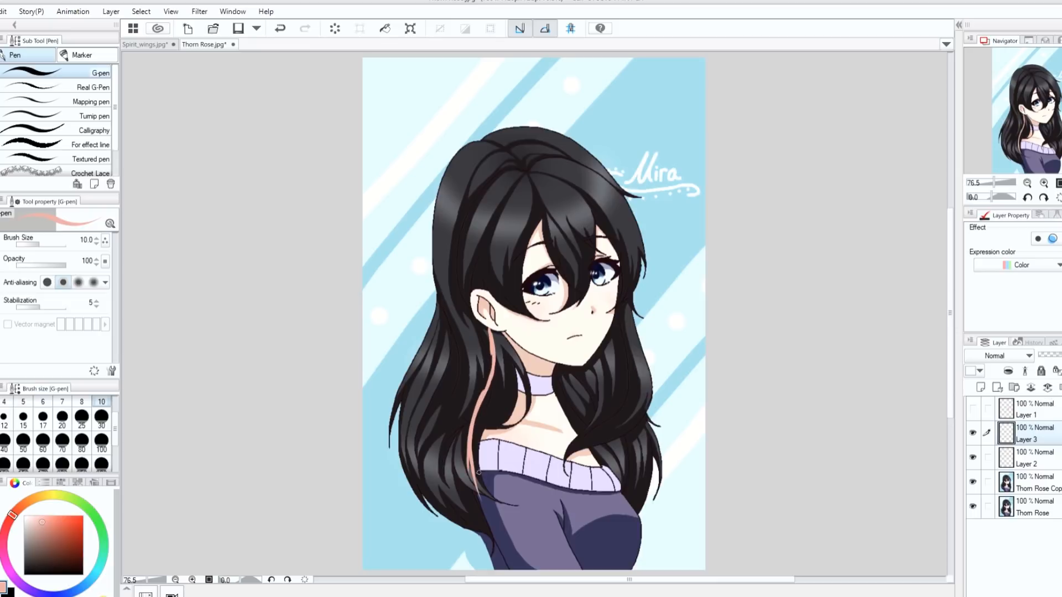
{"action": "left_click_drag", "start_coordinate": [471, 469], "coordinate": [490, 556]}
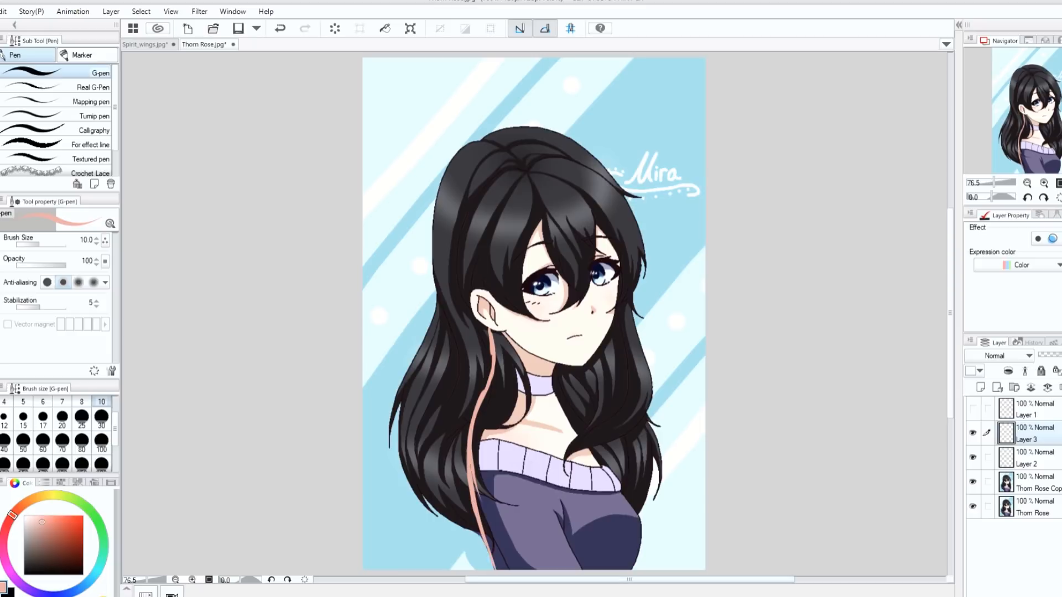
{"action": "left_click_drag", "start_coordinate": [489, 331], "coordinate": [473, 461]}
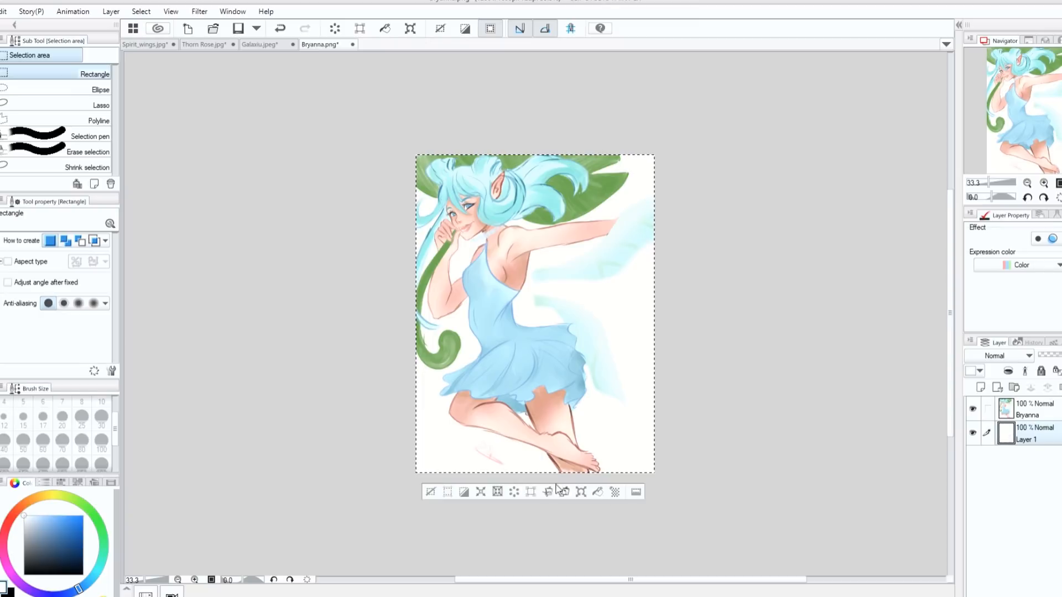
- Switch to the fairy drawing, lower its layer opacity to 46%, and add a new layer above it
{"action": "left_click", "coordinate": [434, 491]}
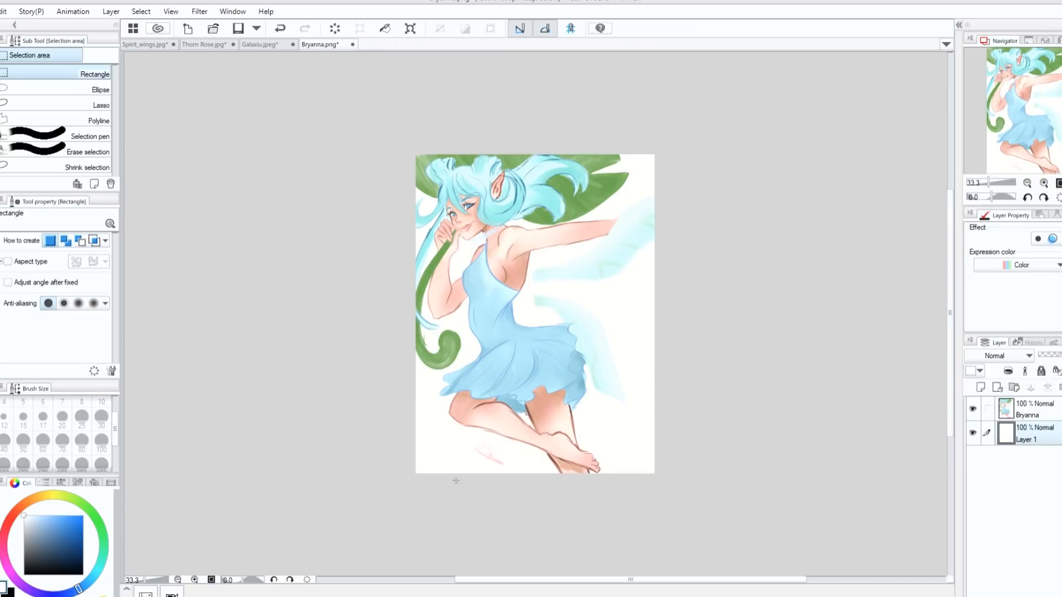
{"action": "key", "text": "ctrl+0"}
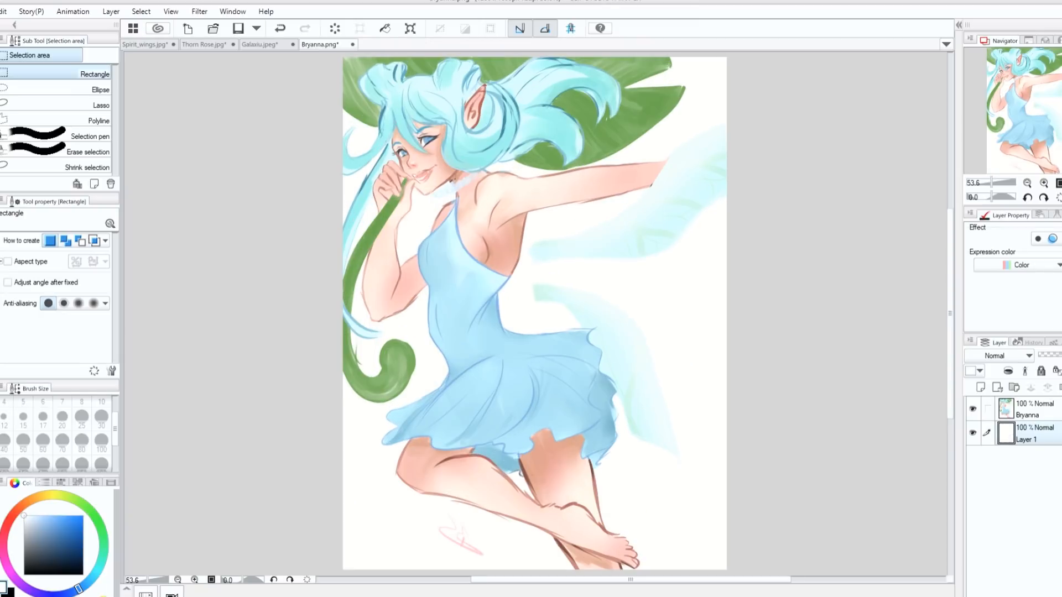
{"action": "left_click", "coordinate": [1044, 408]}
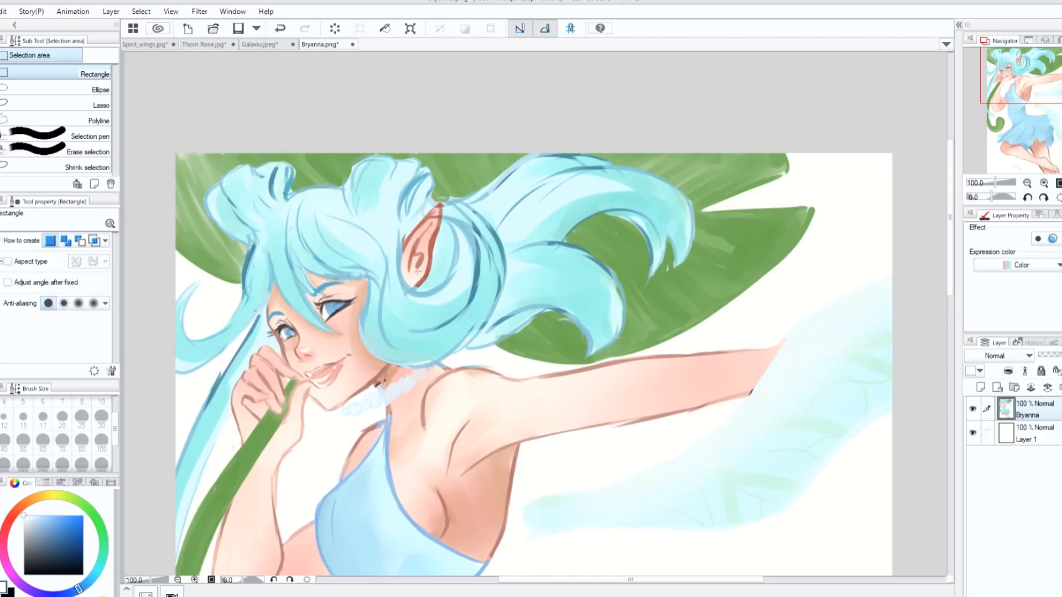
{"action": "key", "text": "p"}
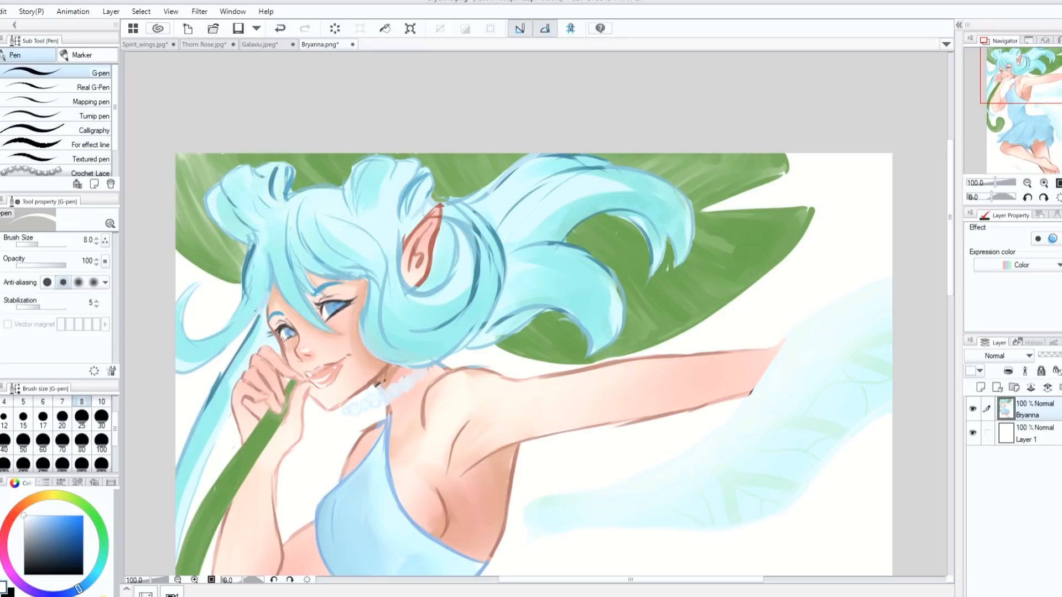
{"action": "left_click", "coordinate": [1058, 357]}
{"action": "left_click", "coordinate": [1053, 356]}
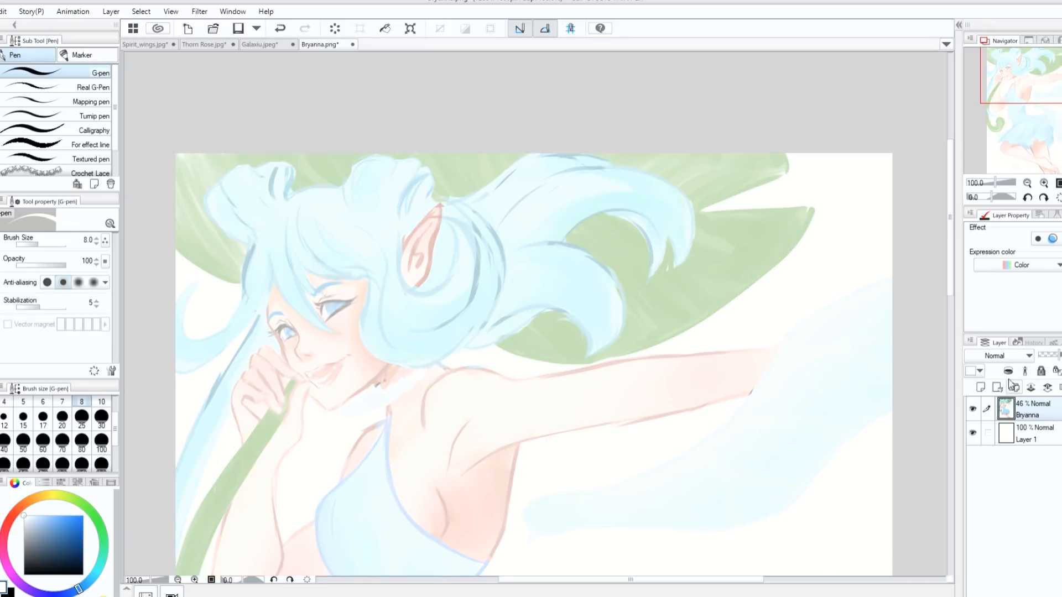
{"action": "left_click", "coordinate": [981, 387]}
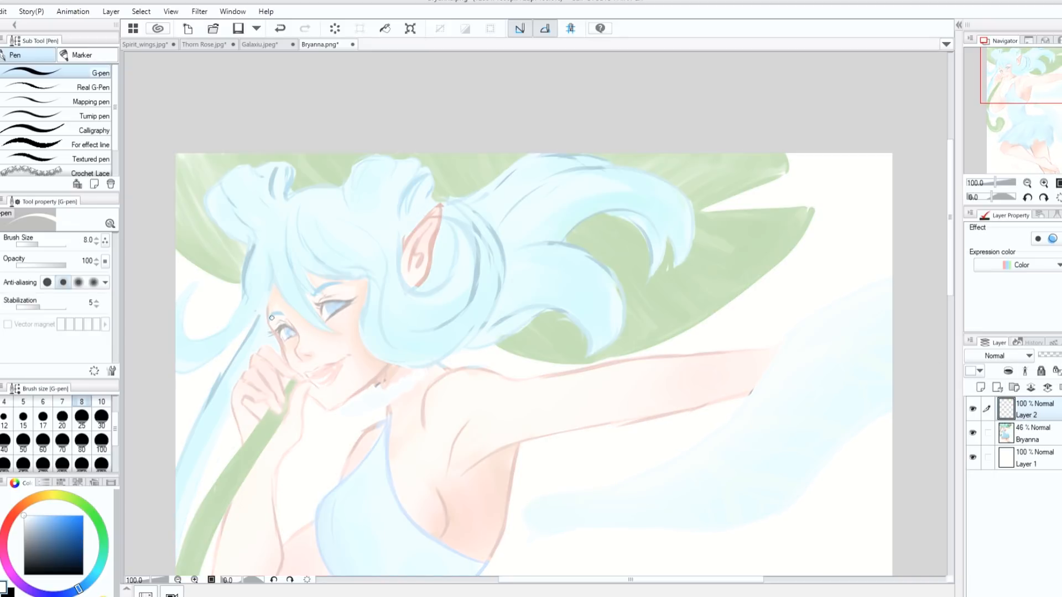
- Sketch red construction lines for the fairy's skull, jaw, neck and ear placement with the size 8 G-pen
{"action": "left_click", "coordinate": [8, 522]}
{"action": "left_click", "coordinate": [83, 516]}
{"action": "left_click_drag", "start_coordinate": [362, 203], "coordinate": [268, 315]}
{"action": "left_click_drag", "start_coordinate": [327, 211], "coordinate": [416, 237]}
{"action": "left_click_drag", "start_coordinate": [396, 317], "coordinate": [382, 371]}
{"action": "mouse_move", "coordinate": [359, 209]}
{"action": "left_mouse_down"}
{"action": "mouse_move", "coordinate": [424, 286]}
{"action": "mouse_move", "coordinate": [400, 330]}
{"action": "mouse_move", "coordinate": [444, 374]}
{"action": "left_mouse_up"}
{"action": "left_click_drag", "start_coordinate": [368, 392], "coordinate": [388, 434]}
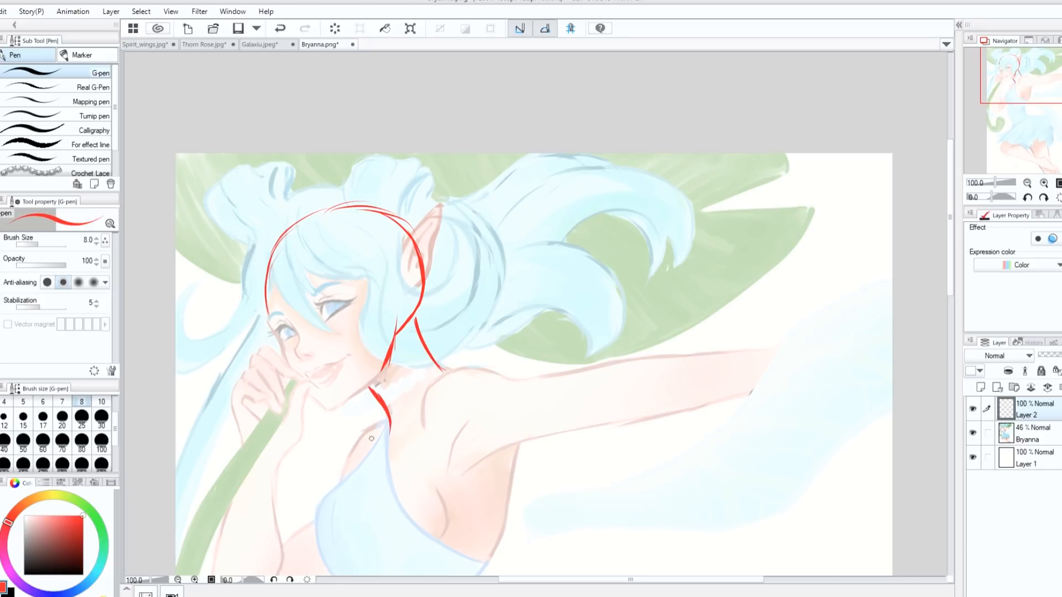
{"action": "left_click_drag", "start_coordinate": [413, 287], "coordinate": [399, 252]}
- Duplicate the fairy drawing layer and show the copy at 100% opacity with the faded original and sketch hidden
{"action": "left_click", "coordinate": [1026, 429]}
{"action": "key", "text": "ctrl+c"}
{"action": "key", "text": "ctrl+v"}
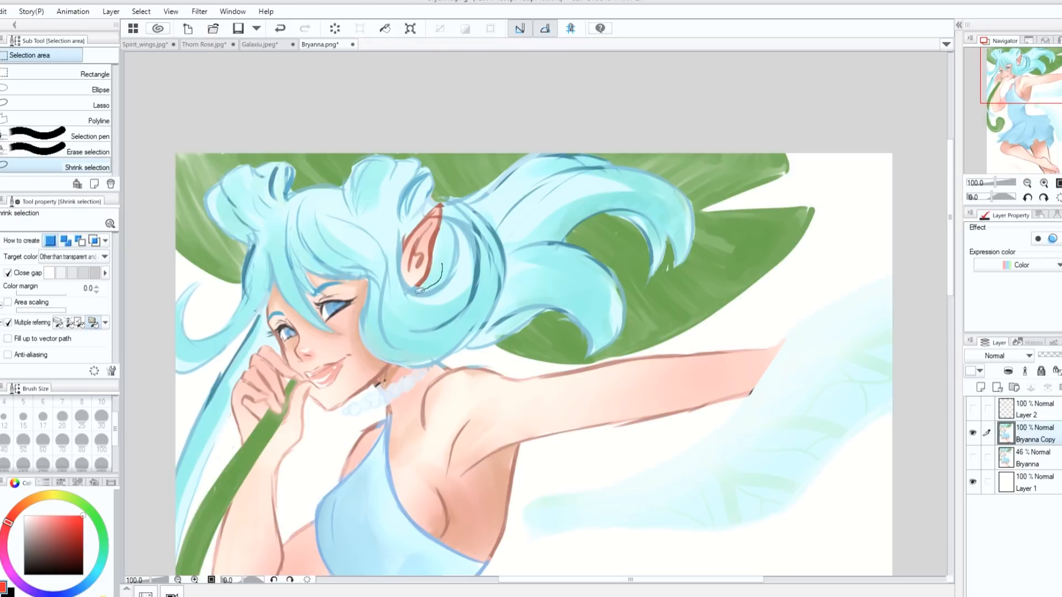
{"action": "mouse_move", "coordinate": [420, 290]}
{"action": "left_mouse_down"}
{"action": "mouse_move", "coordinate": [399, 239]}
{"action": "mouse_move", "coordinate": [436, 202]}
{"action": "mouse_move", "coordinate": [456, 229]}
{"action": "mouse_move", "coordinate": [445, 279]}
{"action": "left_mouse_up"}
- Lasso the fairy's ear and move it down toward the face to match the red head sketch, shown at 47% opacity
{"action": "left_click", "coordinate": [80, 103]}
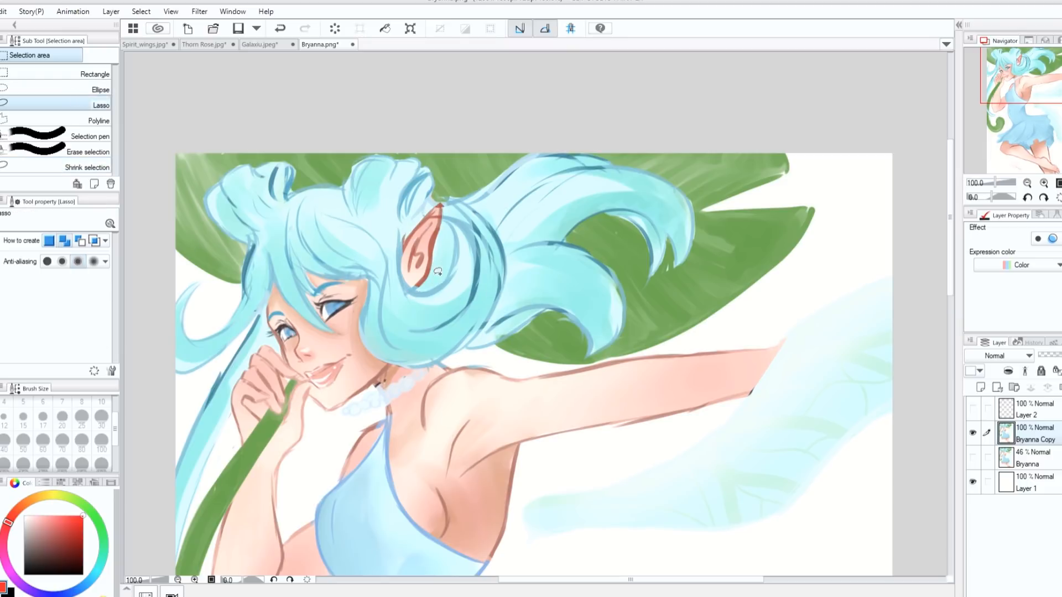
{"action": "left_click", "coordinate": [973, 408]}
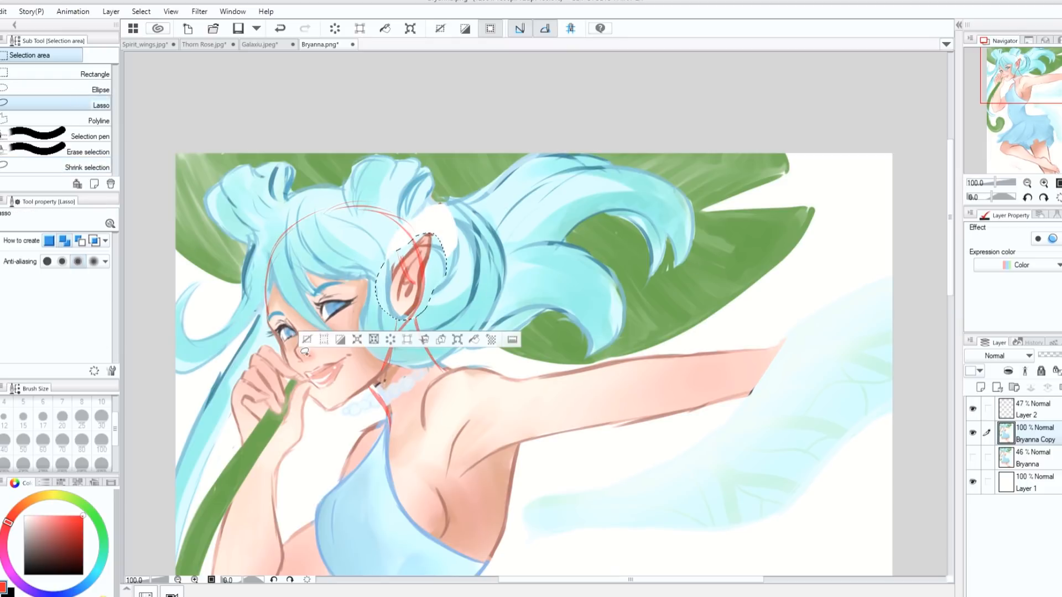
{"action": "left_click", "coordinate": [307, 339]}
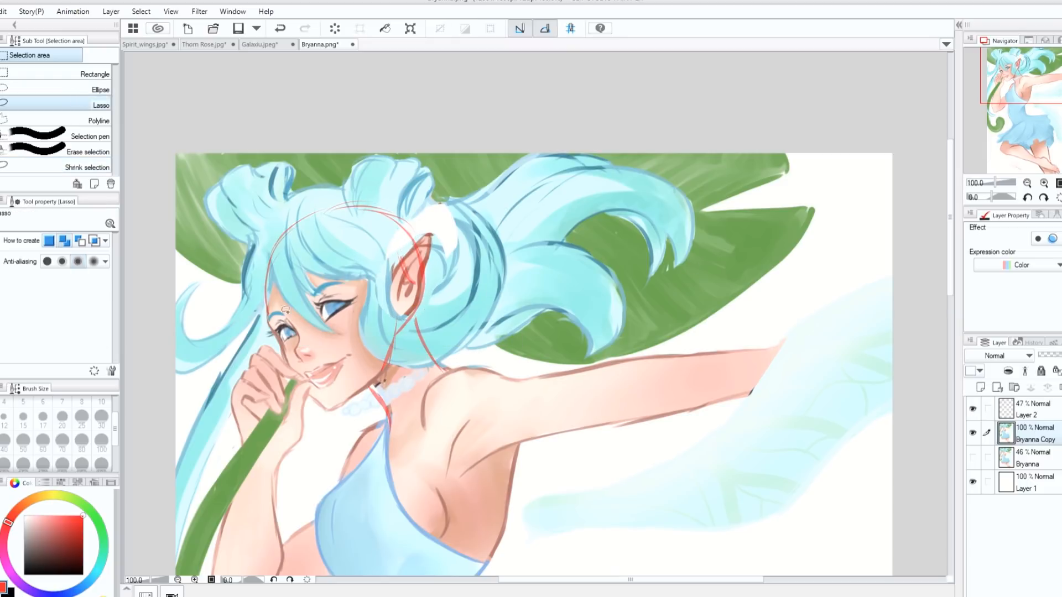
- Repaint the light blue hair around the moved ear with the size 20 G-pen and compare the result with the original layer
{"action": "key", "text": "p"}
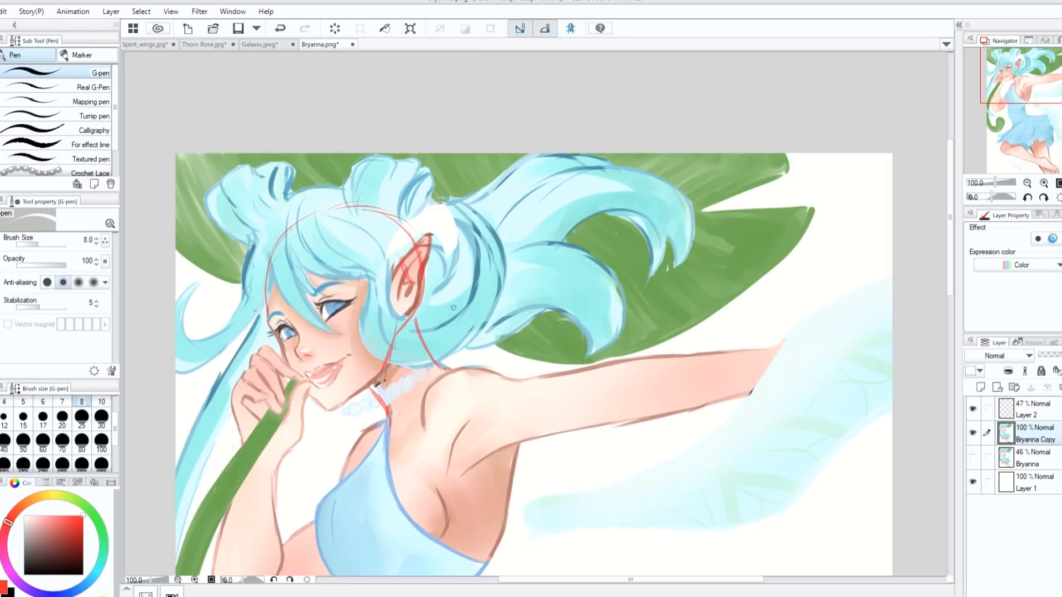
{"action": "left_click", "coordinate": [62, 419]}
{"action": "left_click", "coordinate": [373, 259], "text": "alt"}
{"action": "left_click_drag", "start_coordinate": [383, 281], "coordinate": [386, 302]}
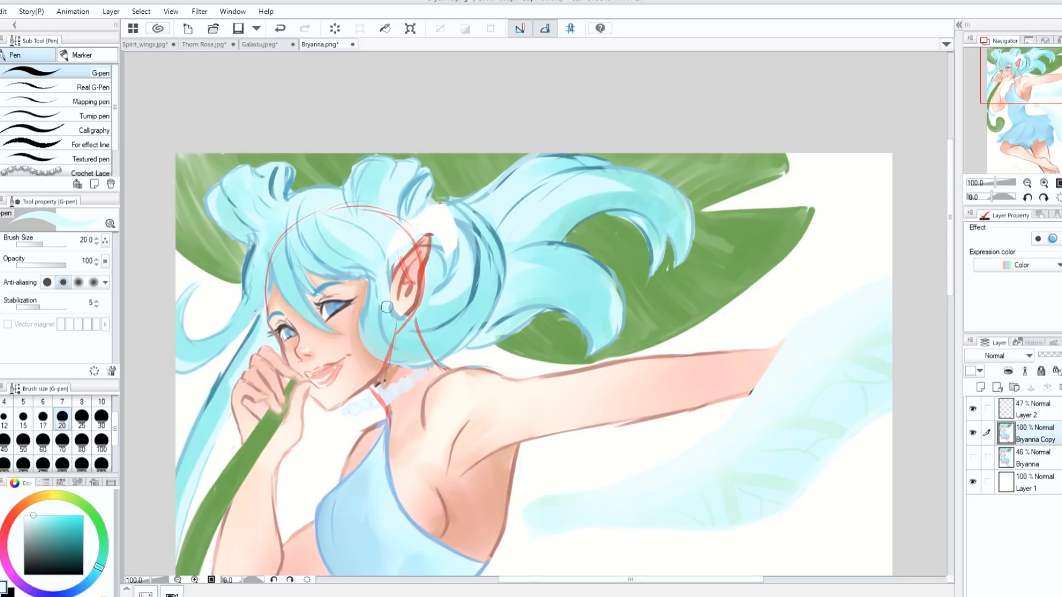
{"action": "left_click", "coordinate": [971, 434]}
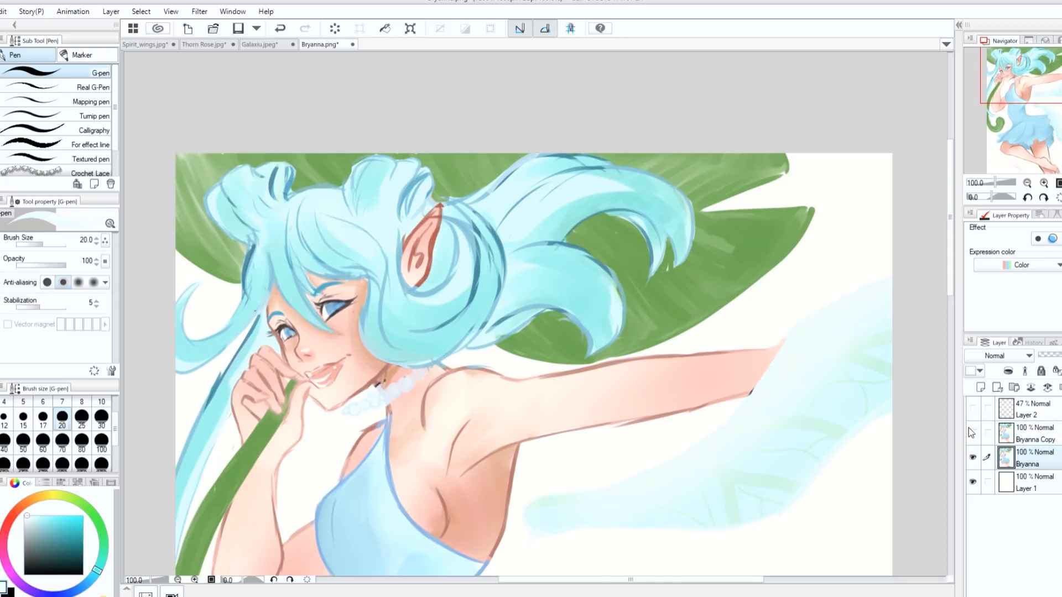
{"action": "left_click", "coordinate": [971, 433]}
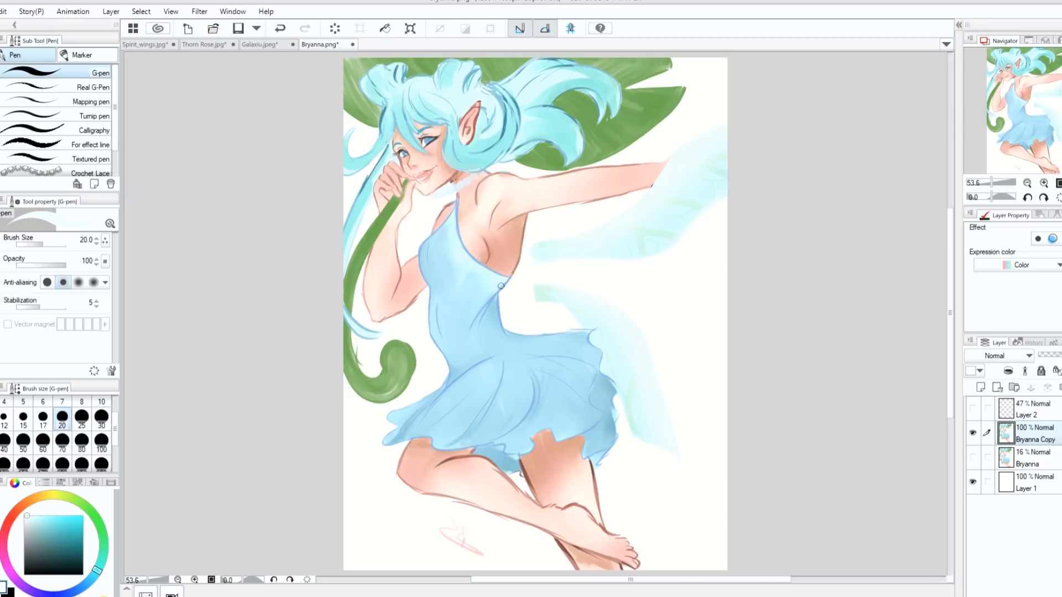
- Lower the edited copy layer's opacity to 84% and add a new layer at the top of the stack
{"action": "left_click", "coordinate": [1043, 184]}
{"action": "left_click_drag", "start_coordinate": [951, 252], "coordinate": [948, 207]}
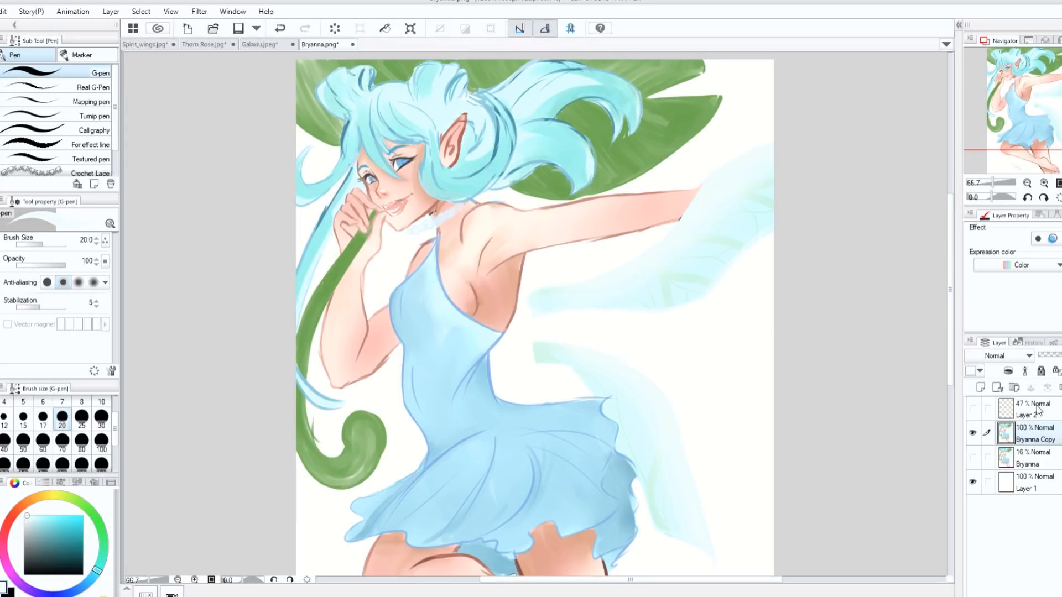
{"action": "left_click_drag", "start_coordinate": [1061, 355], "coordinate": [1057, 355]}
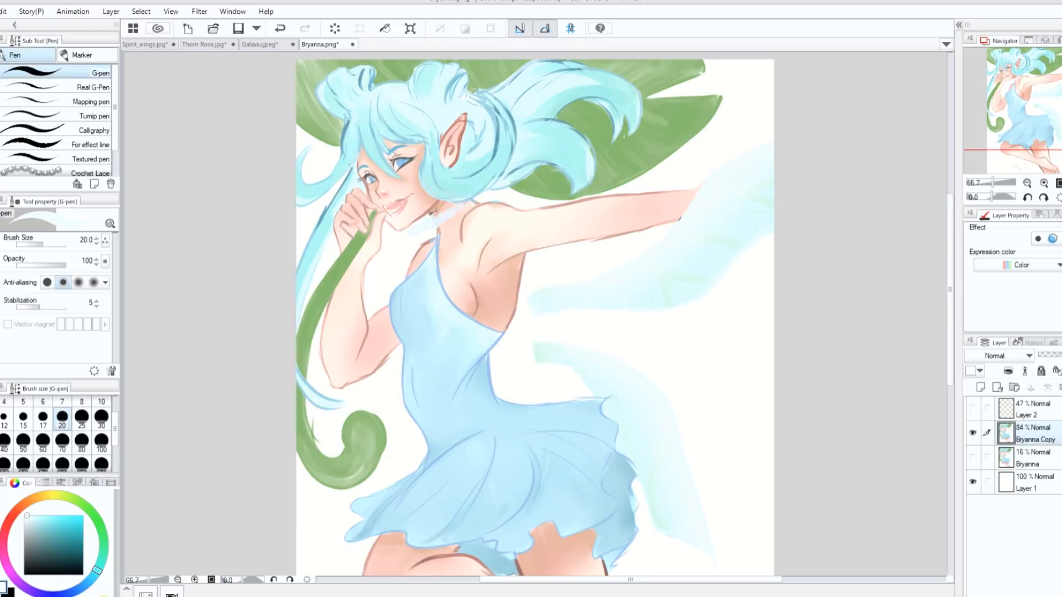
{"action": "left_click", "coordinate": [1032, 411]}
{"action": "left_click", "coordinate": [980, 387]}
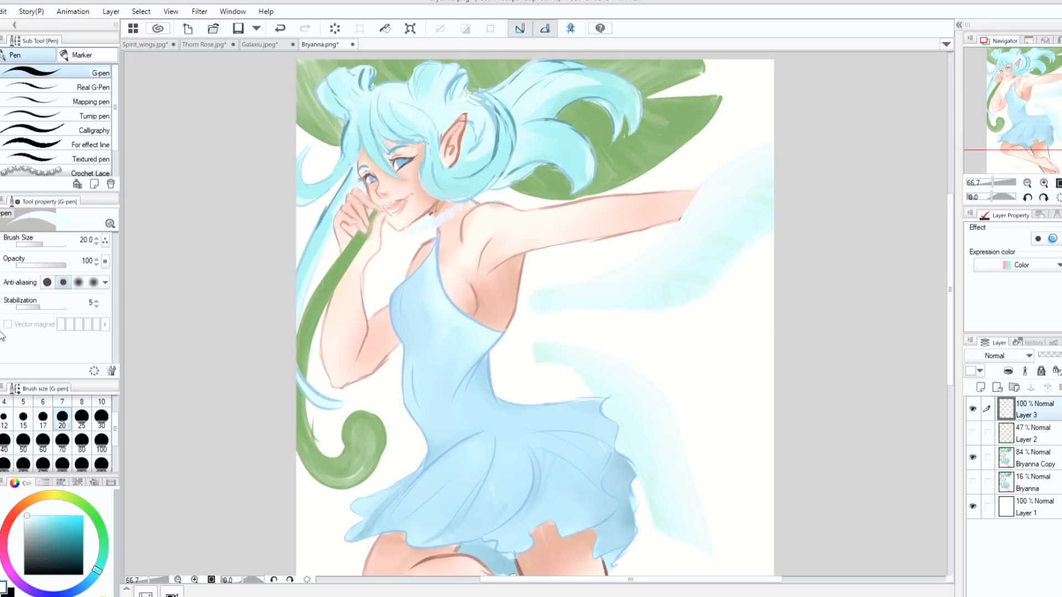
- Sketch orange-red guide lines for the fairy's back and torso side, running from the armpit past the waist into the skirt
{"action": "left_click", "coordinate": [19, 507]}
{"action": "left_click", "coordinate": [83, 532]}
{"action": "left_click_drag", "start_coordinate": [92, 535], "coordinate": [92, 529]}
{"action": "left_click_drag", "start_coordinate": [524, 255], "coordinate": [481, 357]}
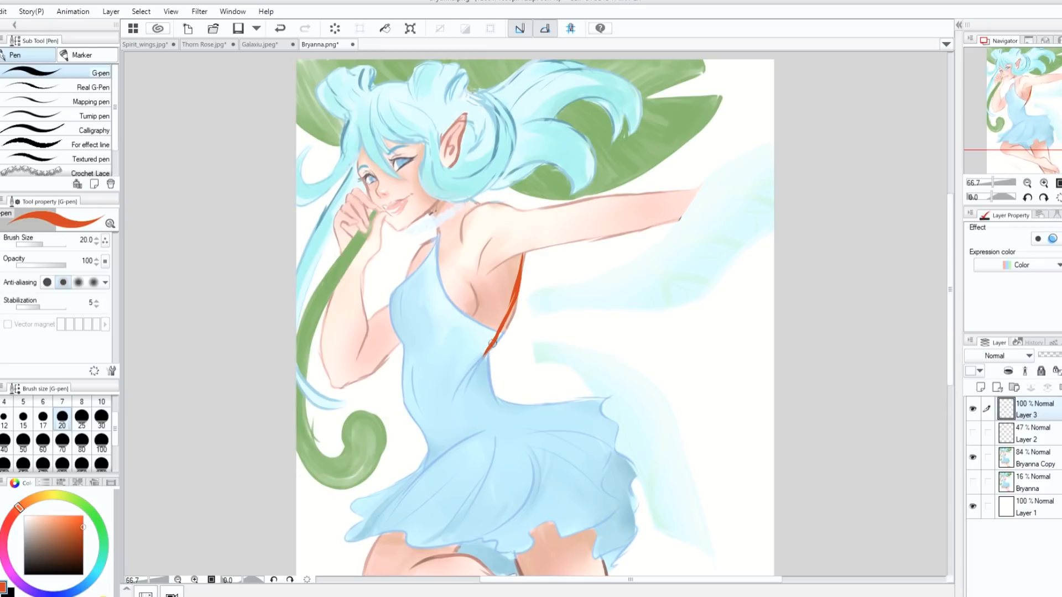
{"action": "mouse_move", "coordinate": [496, 270]}
{"action": "left_mouse_down"}
{"action": "mouse_move", "coordinate": [474, 328]}
{"action": "mouse_move", "coordinate": [503, 453]}
{"action": "left_mouse_up"}
{"action": "mouse_move", "coordinate": [504, 327]}
{"action": "left_mouse_down"}
{"action": "mouse_move", "coordinate": [490, 384]}
{"action": "mouse_move", "coordinate": [496, 368]}
{"action": "mouse_move", "coordinate": [503, 406]}
{"action": "mouse_move", "coordinate": [497, 395]}
{"action": "mouse_move", "coordinate": [546, 435]}
{"action": "left_mouse_up"}
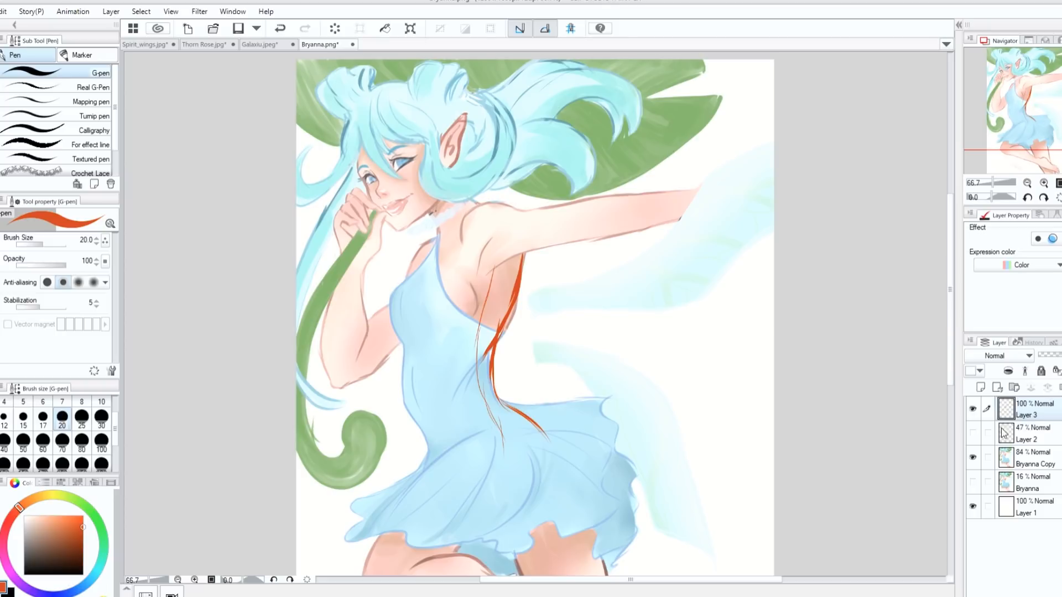
- Set the torso guide layer to 30% opacity and hide it, and restore the edited copy layer to 100% opacity
{"action": "left_click", "coordinate": [1051, 355]}
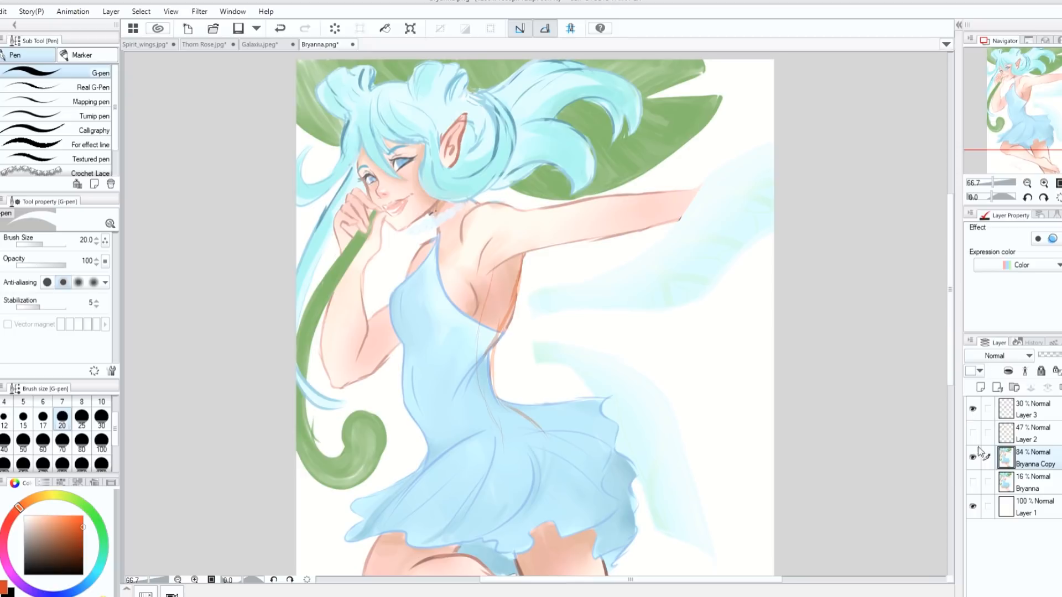
{"action": "left_click", "coordinate": [1060, 355]}
{"action": "left_click", "coordinate": [973, 409]}
{"action": "left_click", "coordinate": [1026, 411]}
{"action": "left_click", "coordinate": [1033, 458]}
- Repaint the fairy's back contour from the armpit to the dress, redrawing the outline in reddish brown with the size 17 G-pen
{"action": "left_click_drag", "start_coordinate": [508, 321], "coordinate": [491, 360]}
{"action": "left_click", "coordinate": [486, 366], "text": "alt"}
{"action": "left_click", "coordinate": [42, 420]}
{"action": "left_click", "coordinate": [508, 301], "text": "alt"}
{"action": "left_click_drag", "start_coordinate": [525, 250], "coordinate": [497, 341]}
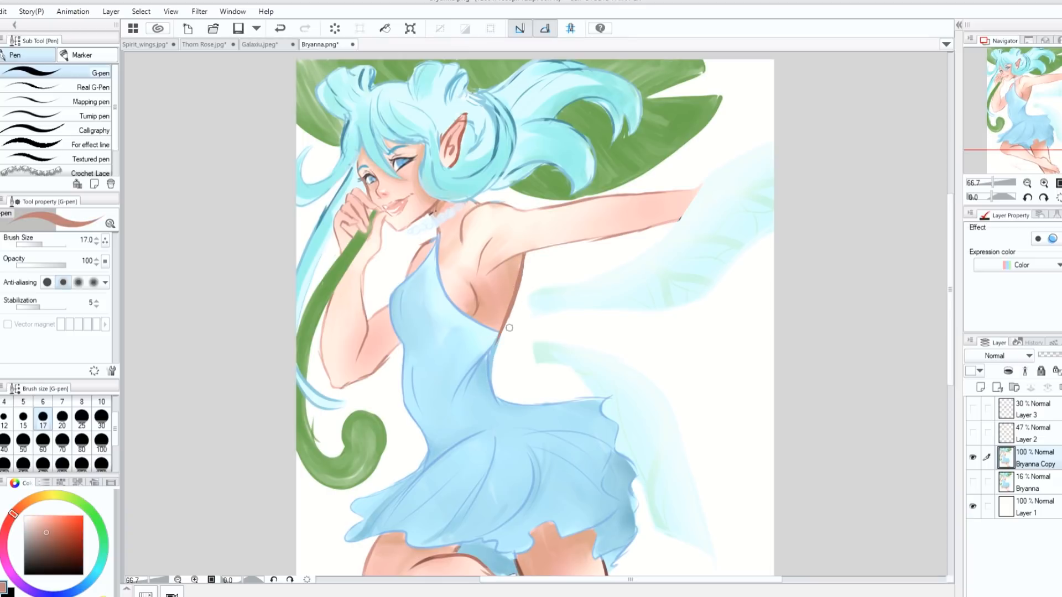
- Paint over the old armpit lines and the shadow near the fairy's outstretched arm with light skin tones
{"action": "left_click", "coordinate": [518, 242], "text": "alt"}
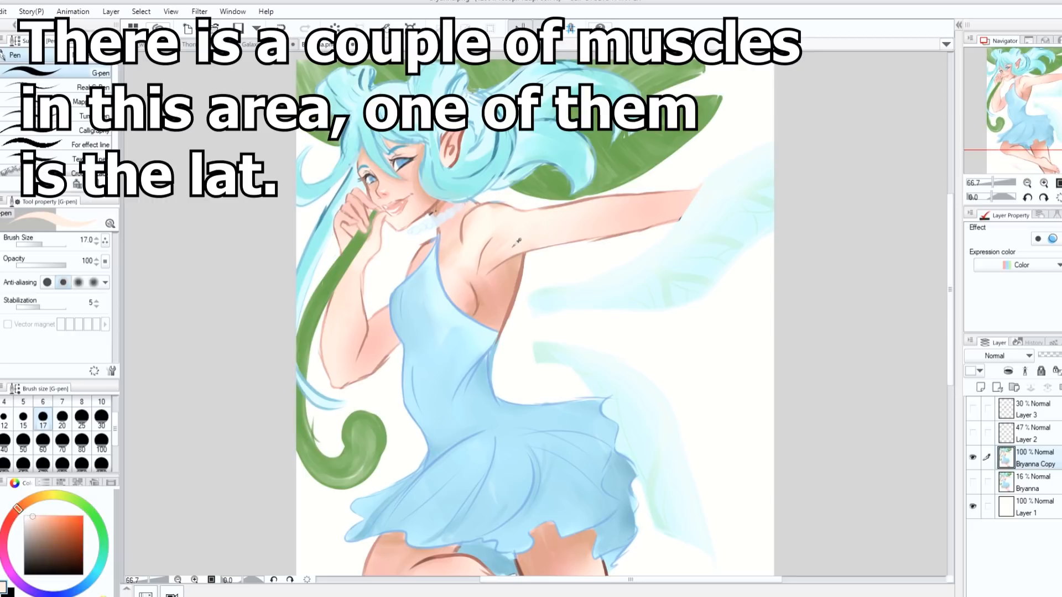
{"action": "mouse_move", "coordinate": [502, 259]}
{"action": "left_mouse_down"}
{"action": "mouse_move", "coordinate": [512, 260]}
{"action": "mouse_move", "coordinate": [501, 273]}
{"action": "left_mouse_up"}
{"action": "left_click", "coordinate": [498, 260], "text": "alt"}
{"action": "key", "text": "v"}
{"action": "key", "text": "v"}
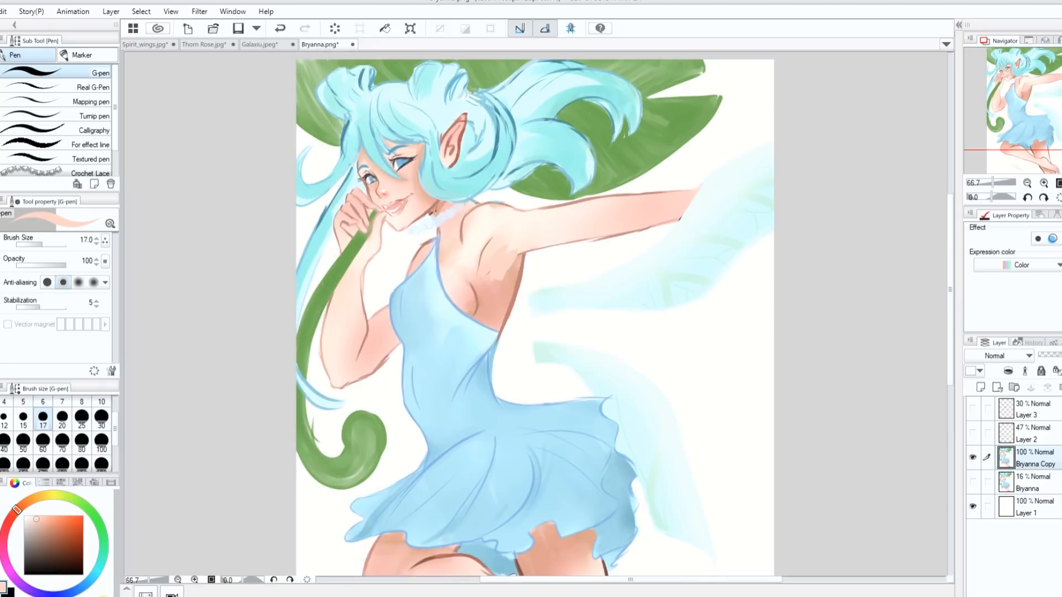
{"action": "key", "text": "h"}
{"action": "left_click", "coordinate": [555, 261], "text": "alt"}
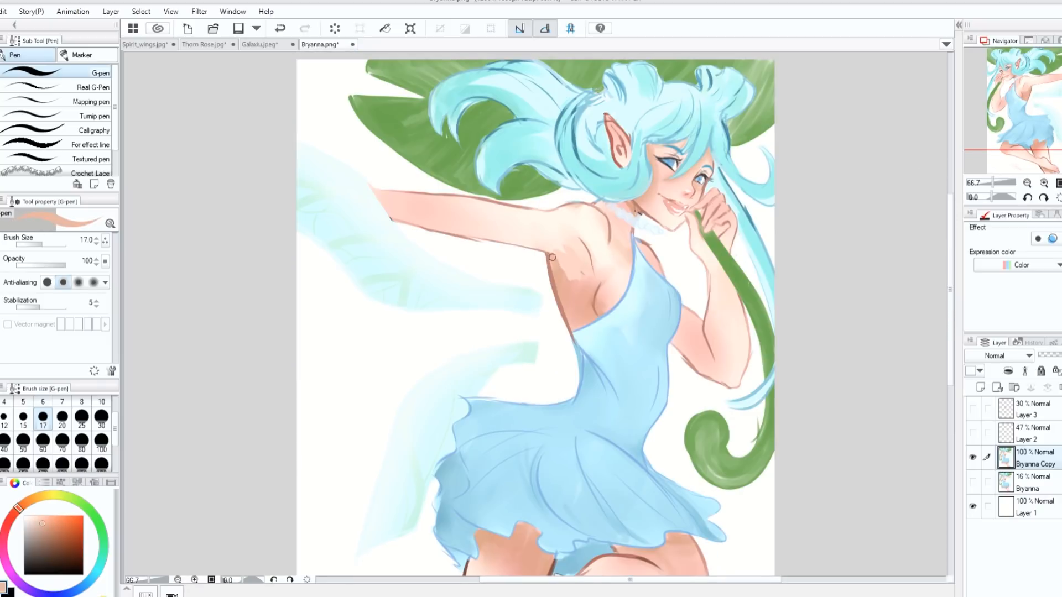
- Paint the armpit hollow with a size 15 G-pen, adding tan shadow and a reddish-brown line for the lat muscle
{"action": "key", "text": "h"}
{"action": "key", "text": "bracketleft"}
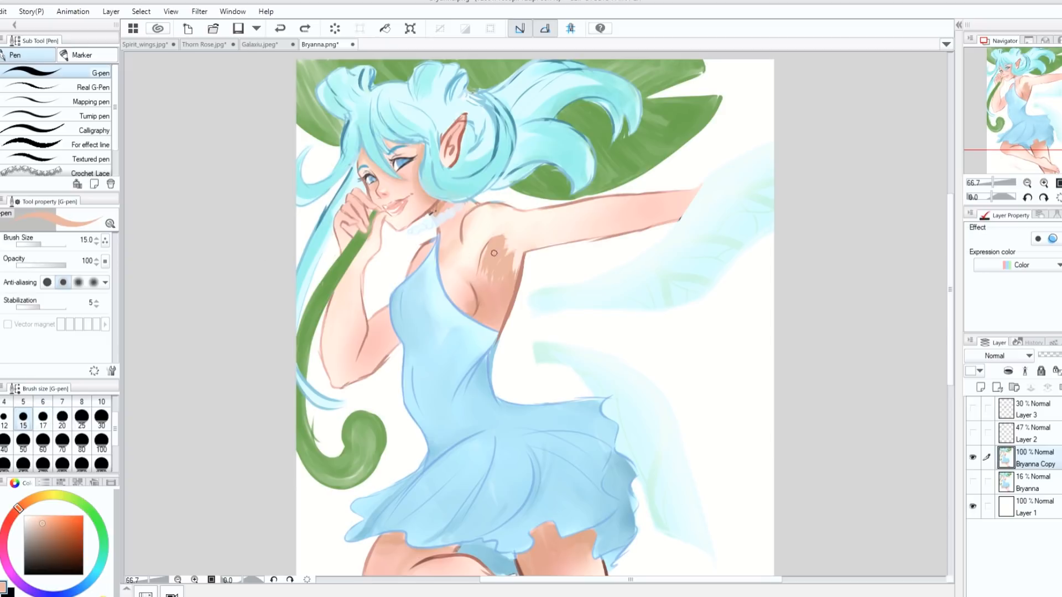
{"action": "left_click", "coordinate": [518, 293], "text": "alt"}
{"action": "mouse_move", "coordinate": [495, 241]}
{"action": "left_mouse_down"}
{"action": "mouse_move", "coordinate": [478, 267]}
{"action": "mouse_move", "coordinate": [473, 309]}
{"action": "left_mouse_up"}
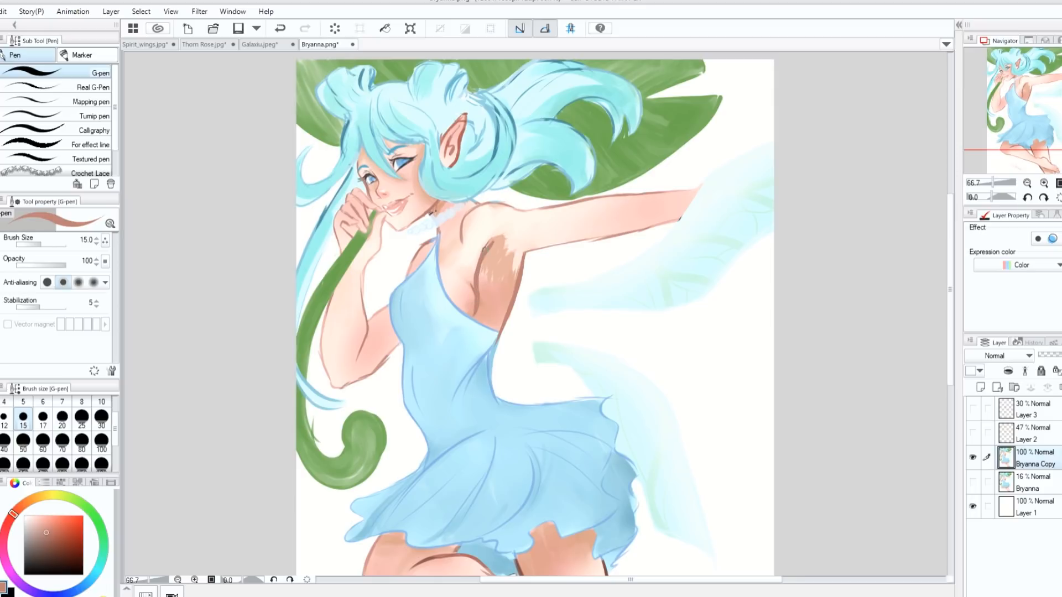
{"action": "mouse_move", "coordinate": [484, 259]}
{"action": "left_mouse_down"}
{"action": "mouse_move", "coordinate": [471, 316]}
{"action": "mouse_move", "coordinate": [490, 238]}
{"action": "mouse_move", "coordinate": [468, 292]}
{"action": "left_mouse_up"}
{"action": "left_click", "coordinate": [468, 259], "text": "alt"}
- Refine the upper end of the armpit shadow on the mirrored canvas and trim the back contour with off-white
{"action": "key", "text": "h"}
{"action": "left_click", "coordinate": [576, 244], "text": "alt"}
{"action": "left_click_drag", "start_coordinate": [568, 238], "coordinate": [579, 252]}
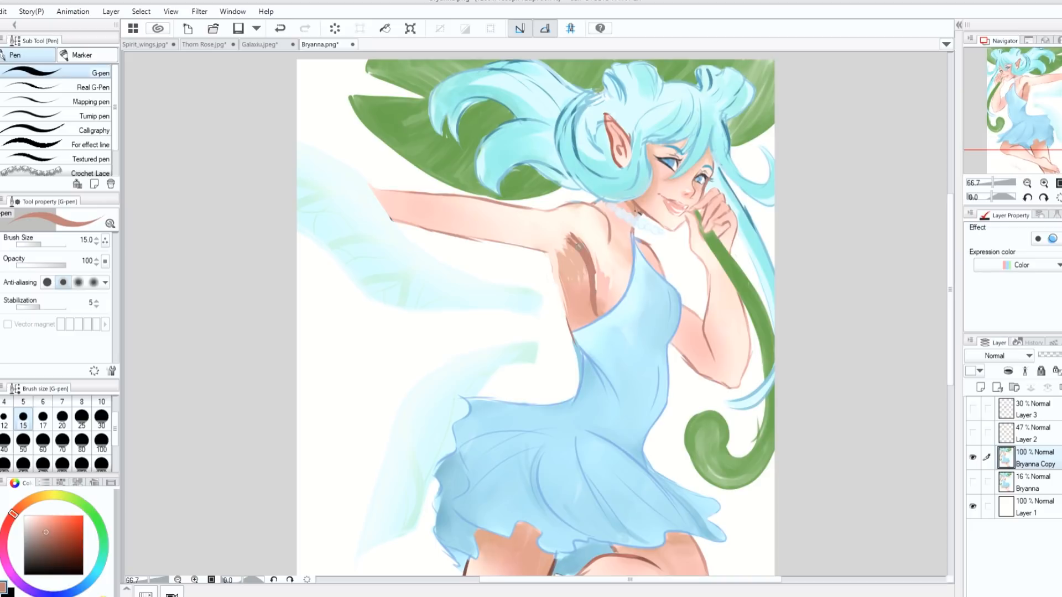
{"action": "left_click", "coordinate": [583, 194], "text": "alt"}
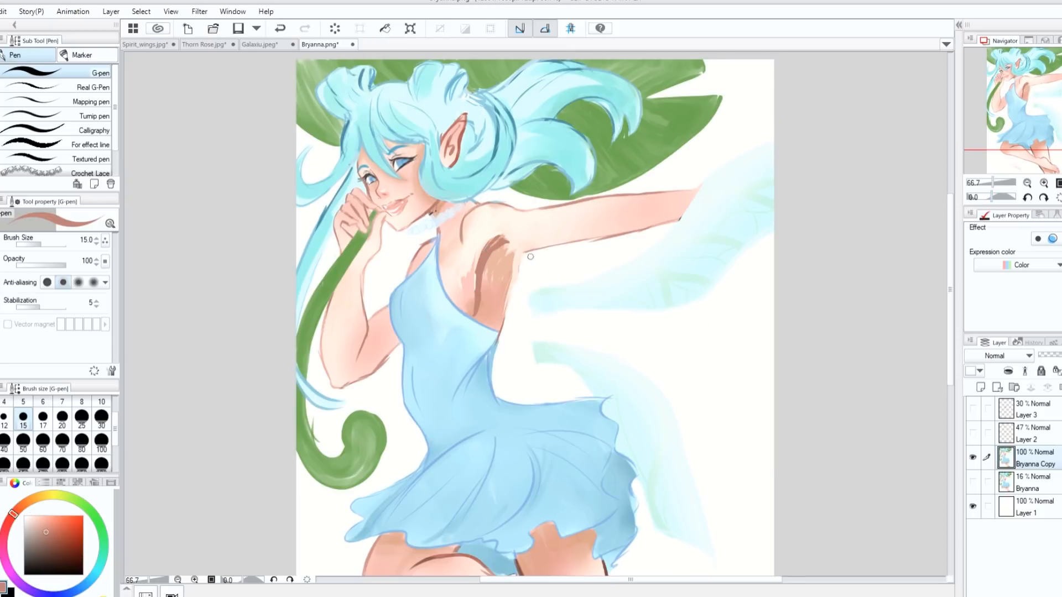
{"action": "left_click_drag", "start_coordinate": [531, 256], "coordinate": [496, 345]}
- Soften the armpit shadow and lat line into the surrounding skin with the size 30 Blend tool
{"action": "key", "text": "j"}
{"action": "mouse_move", "coordinate": [509, 257]}
{"action": "left_mouse_down"}
{"action": "mouse_move", "coordinate": [472, 286]}
{"action": "mouse_move", "coordinate": [481, 260]}
{"action": "mouse_move", "coordinate": [485, 293]}
{"action": "mouse_move", "coordinate": [507, 287]}
{"action": "mouse_move", "coordinate": [499, 314]}
{"action": "mouse_move", "coordinate": [520, 237]}
{"action": "mouse_move", "coordinate": [491, 247]}
{"action": "mouse_move", "coordinate": [530, 229]}
{"action": "mouse_move", "coordinate": [477, 270]}
{"action": "left_mouse_up"}
{"action": "key", "text": "v"}
{"action": "key", "text": "v"}
{"action": "key", "text": "h"}
{"action": "mouse_move", "coordinate": [585, 299]}
{"action": "left_mouse_down"}
{"action": "mouse_move", "coordinate": [576, 231]}
{"action": "mouse_move", "coordinate": [609, 238]}
{"action": "left_mouse_up"}
- Show the original Bryanna layer at 100% opacity and make the visible Bryanna Copy layer active again
{"action": "left_click", "coordinate": [973, 458]}
{"action": "left_click", "coordinate": [973, 482]}
{"action": "left_click", "coordinate": [1040, 482]}
{"action": "left_click_drag", "start_coordinate": [1044, 355], "coordinate": [1061, 355]}
{"action": "left_click", "coordinate": [973, 457]}
{"action": "left_click", "coordinate": [1035, 459]}
{"action": "key", "text": "h"}
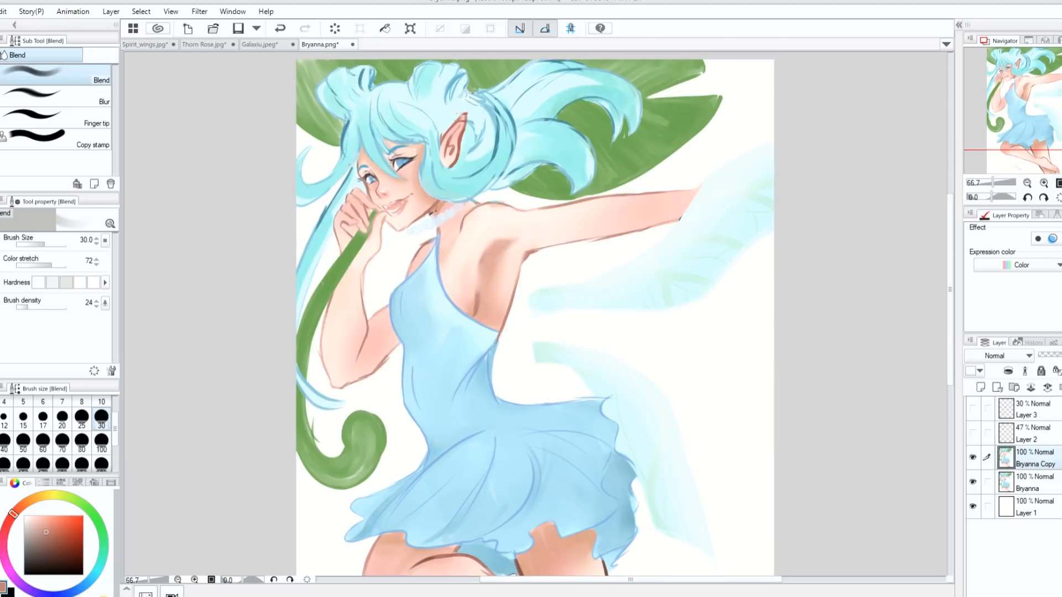
- Blend the upper armpit shading further and compare the edited copy with the original drawing
{"action": "key", "text": "h"}
{"action": "key", "text": "h"}
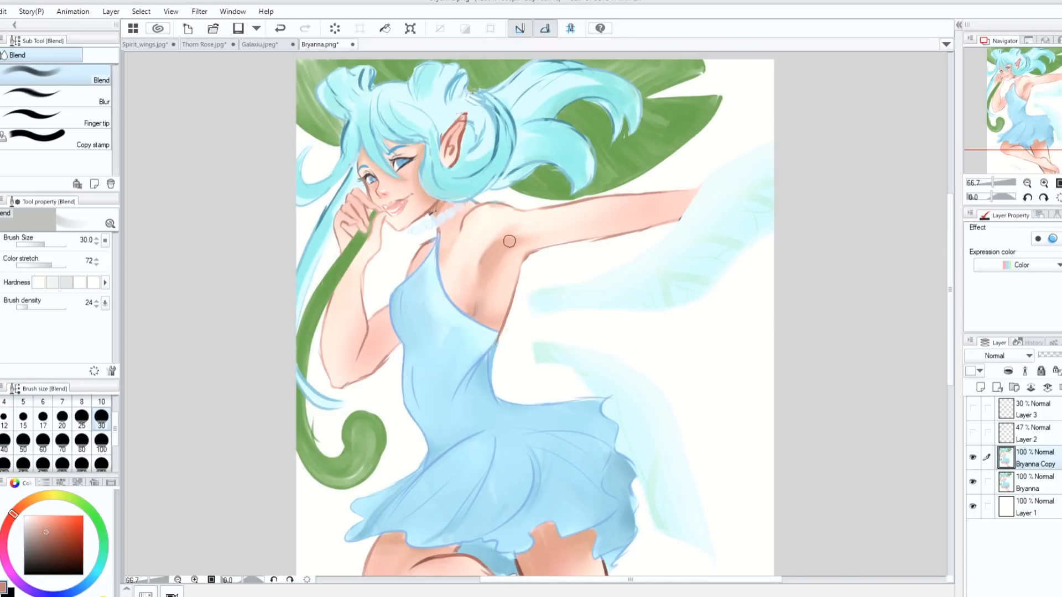
{"action": "mouse_move", "coordinate": [494, 246]}
{"action": "left_mouse_down"}
{"action": "mouse_move", "coordinate": [508, 241]}
{"action": "mouse_move", "coordinate": [497, 248]}
{"action": "left_mouse_up"}
{"action": "left_click", "coordinate": [972, 458]}
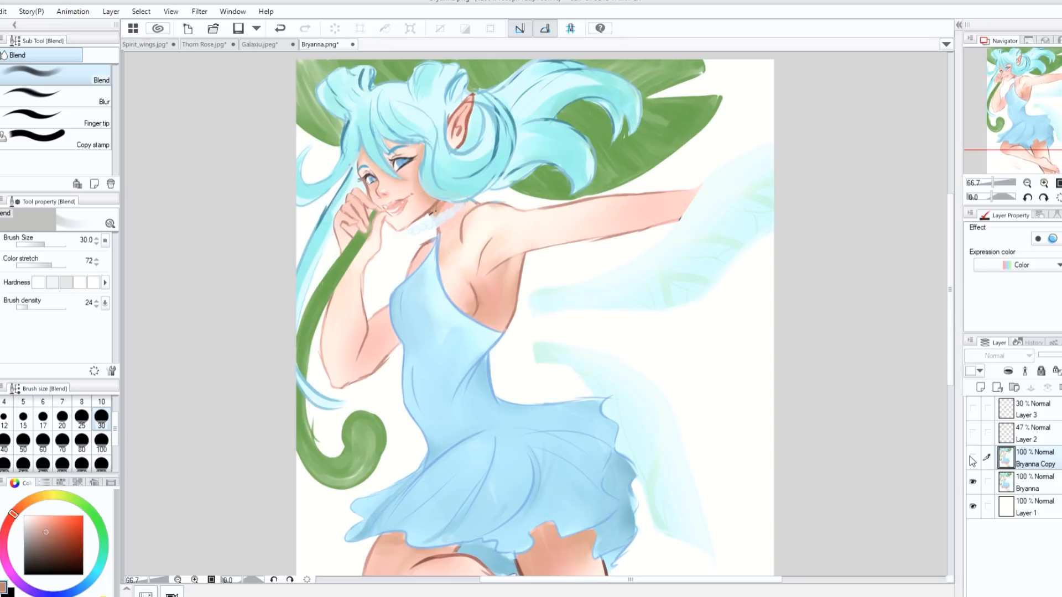
{"action": "left_click", "coordinate": [972, 456]}
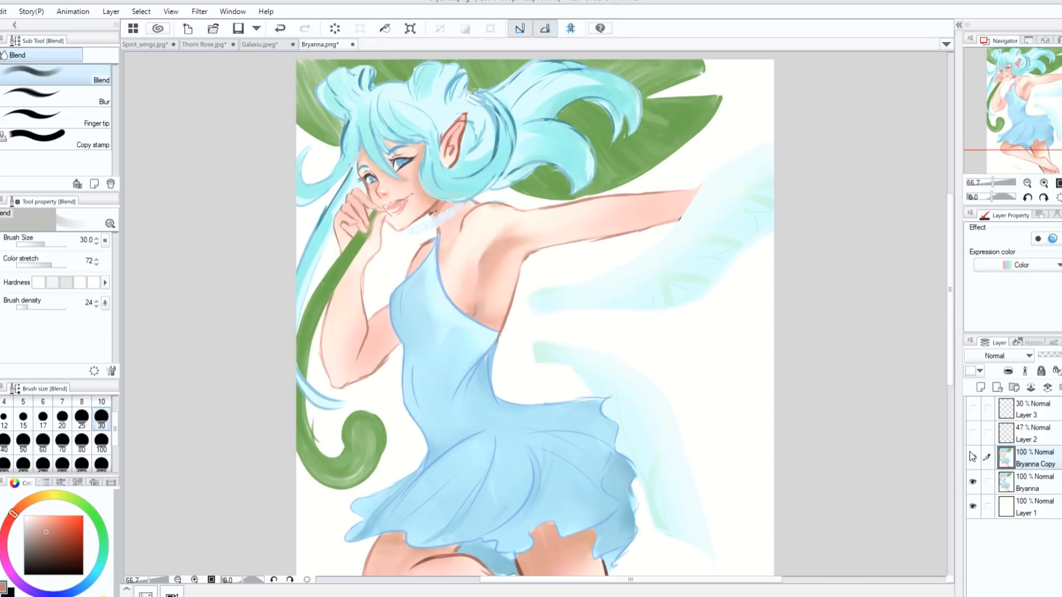
{"action": "key", "text": "ctrl+0"}
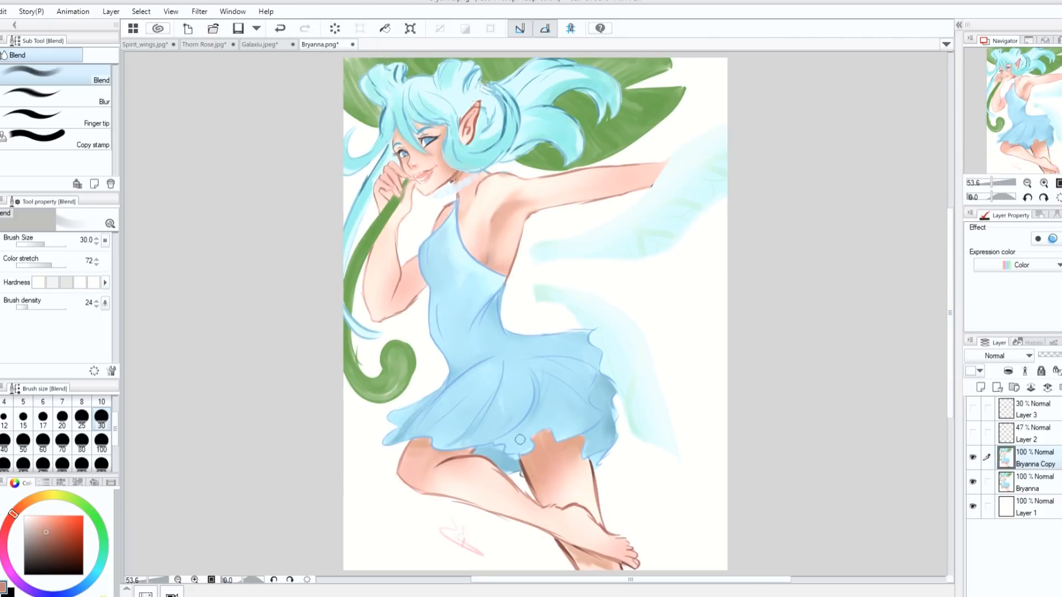
- Add a layer above Layer 3 and sketch orange-red hip and far-thigh guide lines with a size 15 G-pen
{"action": "left_click", "coordinate": [43, 418]}
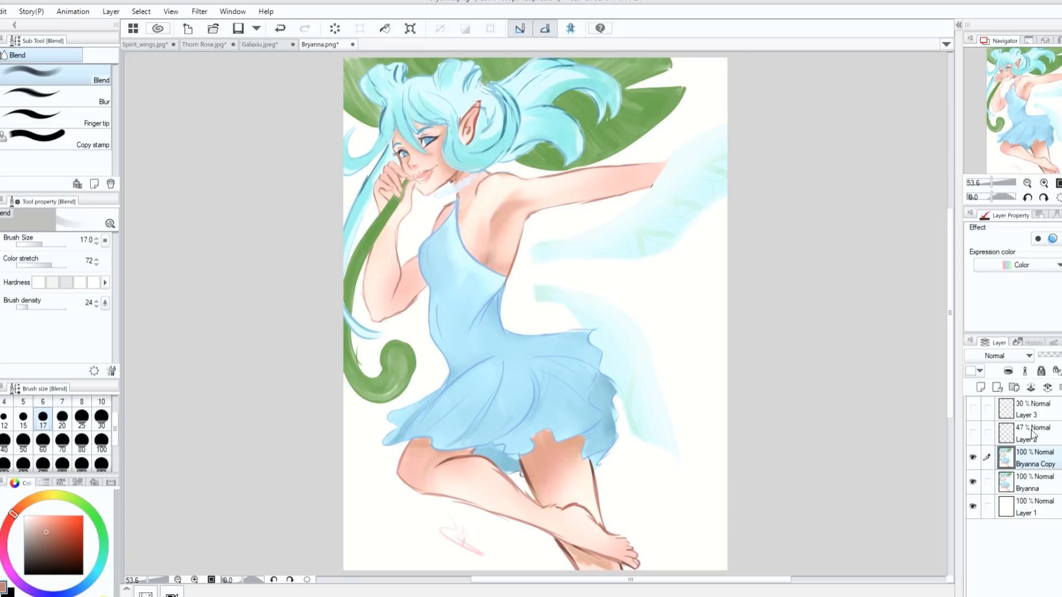
{"action": "left_click", "coordinate": [1022, 409]}
{"action": "left_click", "coordinate": [980, 387]}
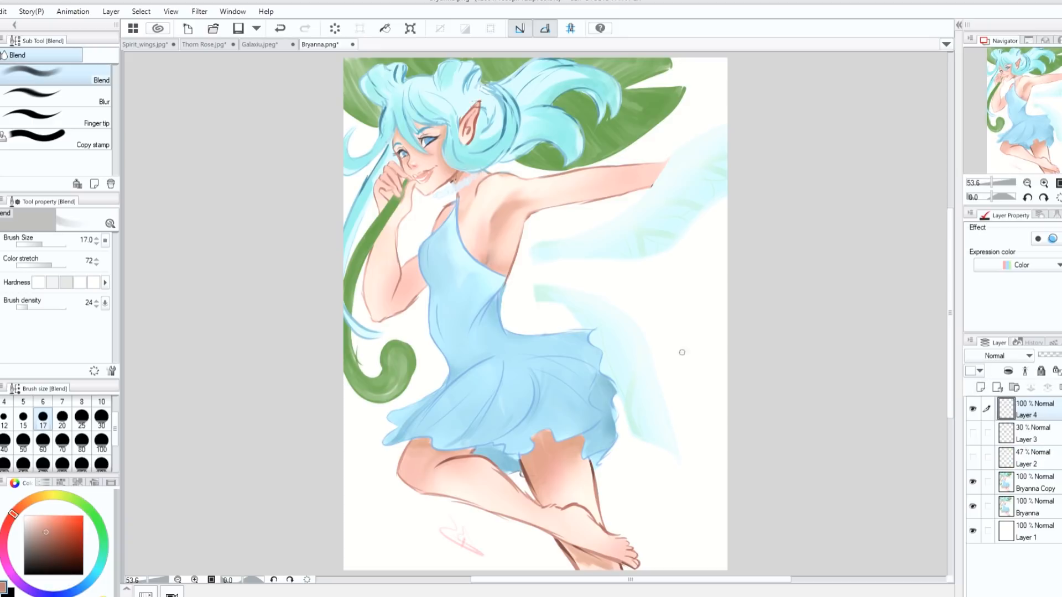
{"action": "left_click", "coordinate": [22, 417]}
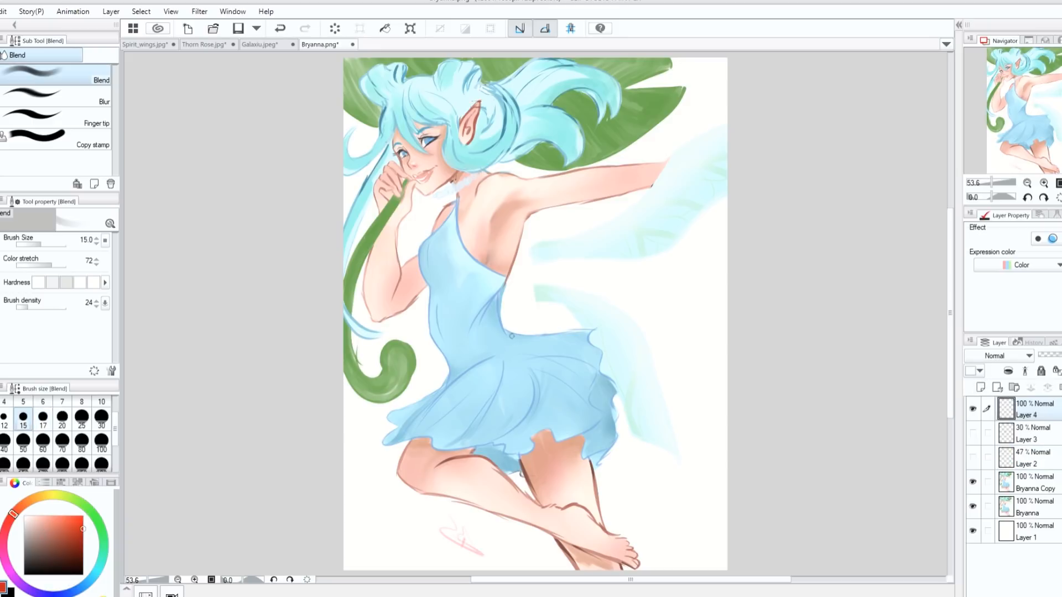
{"action": "left_click", "coordinate": [82, 516]}
{"action": "key", "text": "p"}
{"action": "mouse_move", "coordinate": [504, 330]}
{"action": "left_mouse_down"}
{"action": "mouse_move", "coordinate": [567, 369]}
{"action": "mouse_move", "coordinate": [580, 405]}
{"action": "mouse_move", "coordinate": [569, 371]}
{"action": "mouse_move", "coordinate": [588, 437]}
{"action": "left_mouse_up"}
{"action": "left_click_drag", "start_coordinate": [506, 424], "coordinate": [528, 468]}
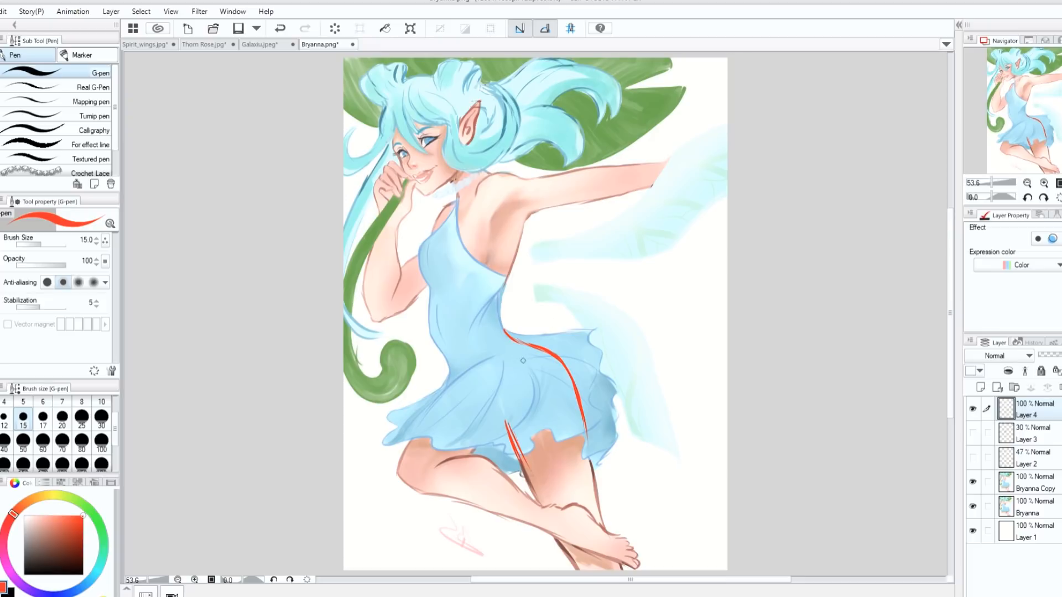
- Sketch the buttock curve, the underside of the bent thigh and its upper contour through the skirt
{"action": "left_click_drag", "start_coordinate": [516, 344], "coordinate": [538, 390]}
{"action": "key", "text": "ctrl+z"}
{"action": "key", "text": "ctrl+z"}
{"action": "mouse_move", "coordinate": [520, 350]}
{"action": "left_mouse_down"}
{"action": "mouse_move", "coordinate": [533, 394]}
{"action": "mouse_move", "coordinate": [512, 428]}
{"action": "left_mouse_up"}
{"action": "left_click_drag", "start_coordinate": [542, 396], "coordinate": [468, 456]}
{"action": "key", "text": "ctrl+z"}
{"action": "left_click_drag", "start_coordinate": [539, 389], "coordinate": [470, 455]}
{"action": "left_click_drag", "start_coordinate": [492, 355], "coordinate": [401, 473]}
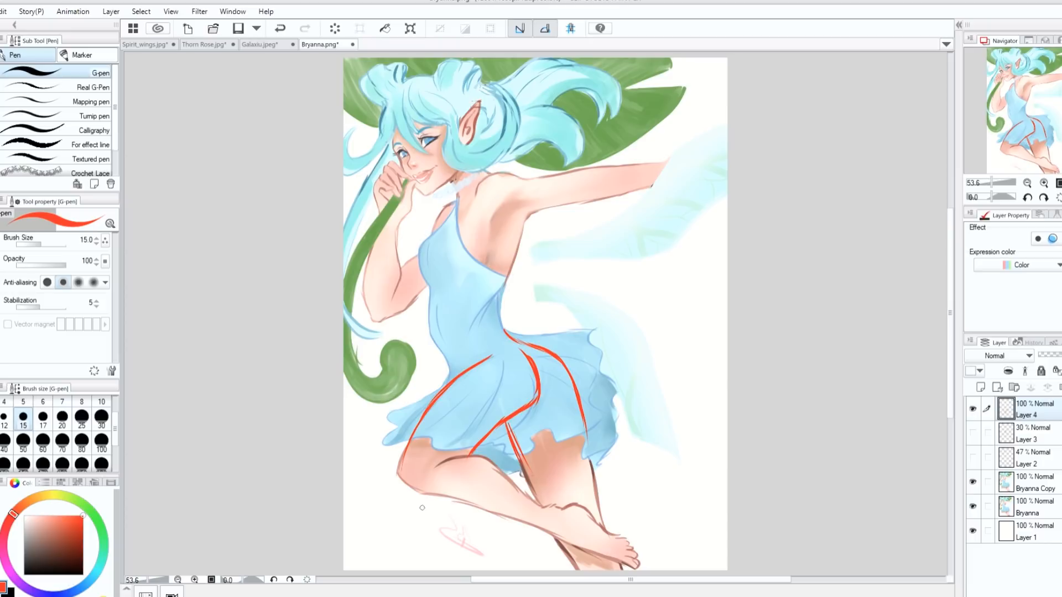
- Hide the first leg guide, add a new layer and sketch the far leg's contours from waist to lower leg
{"action": "left_click", "coordinate": [973, 410]}
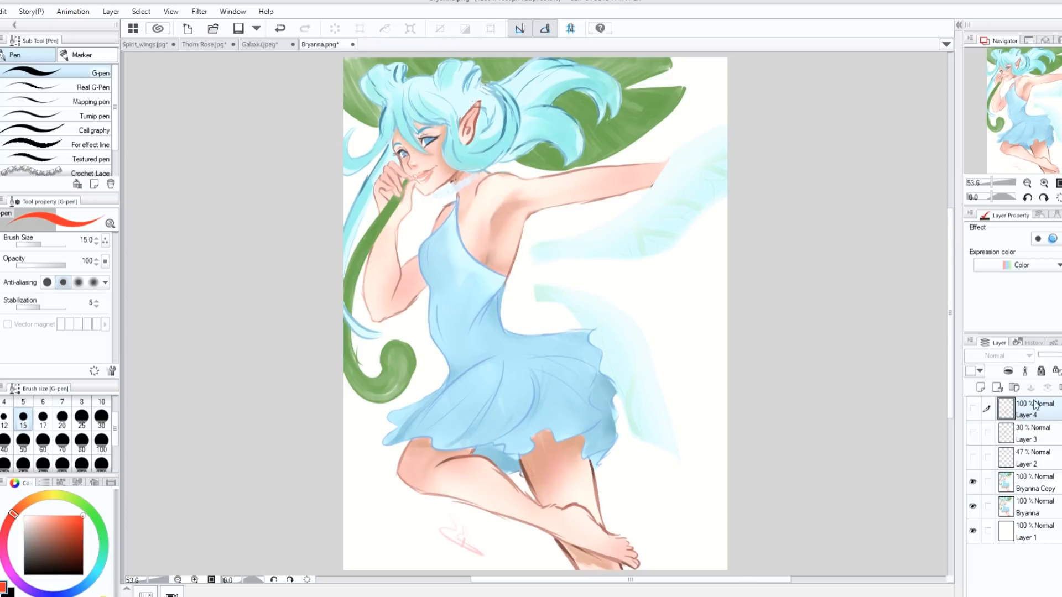
{"action": "left_click", "coordinate": [978, 387]}
{"action": "mouse_move", "coordinate": [507, 288]}
{"action": "left_mouse_down"}
{"action": "mouse_move", "coordinate": [540, 363]}
{"action": "mouse_move", "coordinate": [551, 367]}
{"action": "mouse_move", "coordinate": [535, 353]}
{"action": "mouse_move", "coordinate": [556, 366]}
{"action": "mouse_move", "coordinate": [559, 400]}
{"action": "left_mouse_up"}
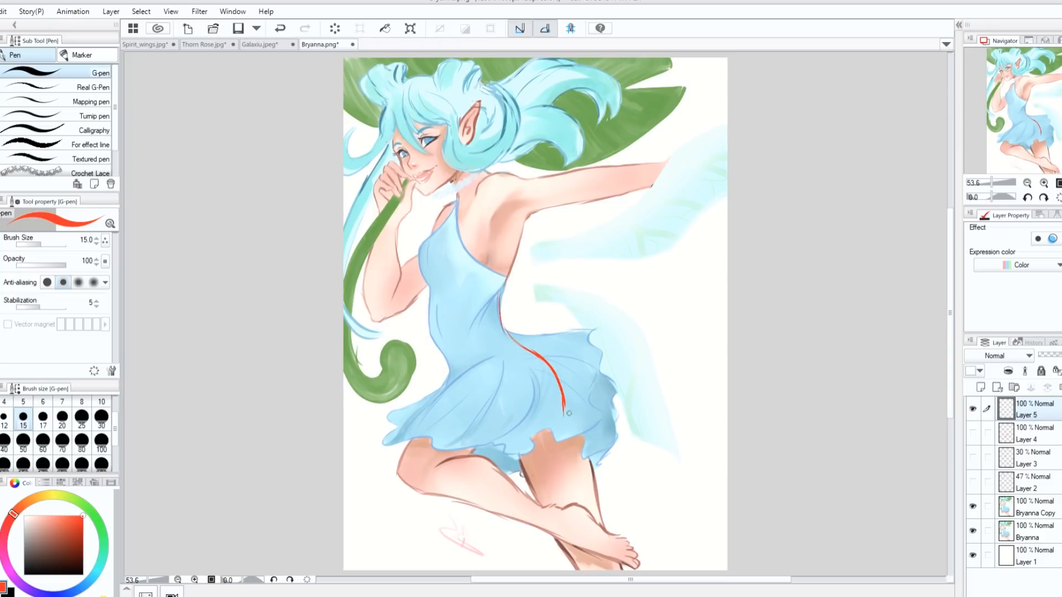
{"action": "left_click_drag", "start_coordinate": [561, 403], "coordinate": [602, 525]}
{"action": "left_click_drag", "start_coordinate": [460, 394], "coordinate": [520, 471]}
{"action": "left_click_drag", "start_coordinate": [499, 427], "coordinate": [543, 510]}
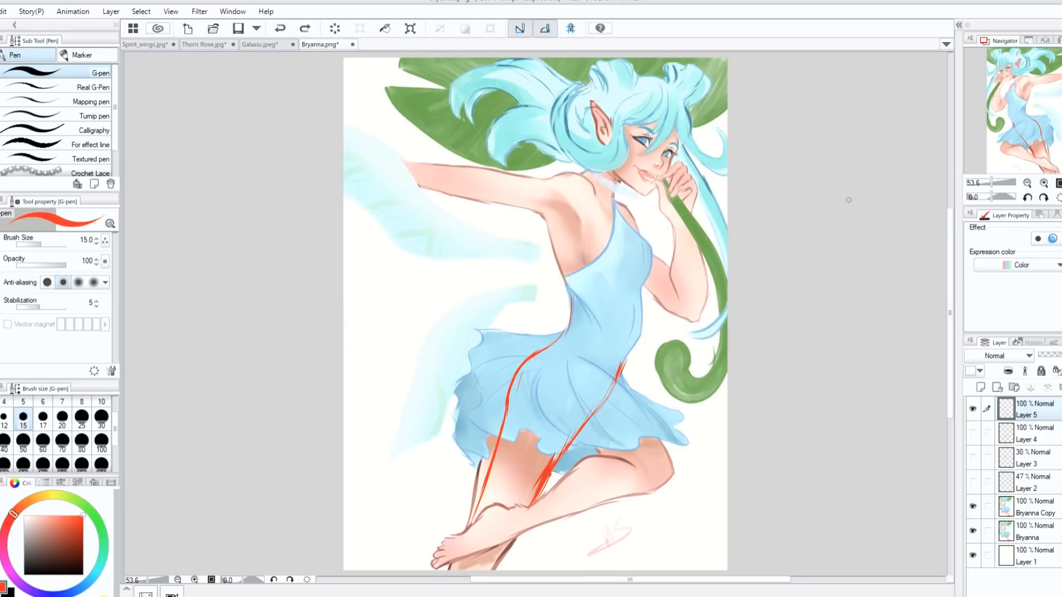
- Sketch the buttock, bent thigh and knee of the near leg over the skirt on the mirrored canvas
{"action": "mouse_move", "coordinate": [529, 359]}
{"action": "left_mouse_down"}
{"action": "mouse_move", "coordinate": [516, 382]}
{"action": "mouse_move", "coordinate": [545, 429]}
{"action": "mouse_move", "coordinate": [515, 370]}
{"action": "mouse_move", "coordinate": [534, 422]}
{"action": "mouse_move", "coordinate": [620, 463]}
{"action": "left_mouse_up"}
{"action": "mouse_move", "coordinate": [585, 359]}
{"action": "left_mouse_down"}
{"action": "mouse_move", "coordinate": [639, 408]}
{"action": "mouse_move", "coordinate": [672, 488]}
{"action": "mouse_move", "coordinate": [652, 489]}
{"action": "mouse_move", "coordinate": [607, 444]}
{"action": "left_mouse_up"}
{"action": "left_click_drag", "start_coordinate": [616, 391], "coordinate": [662, 447]}
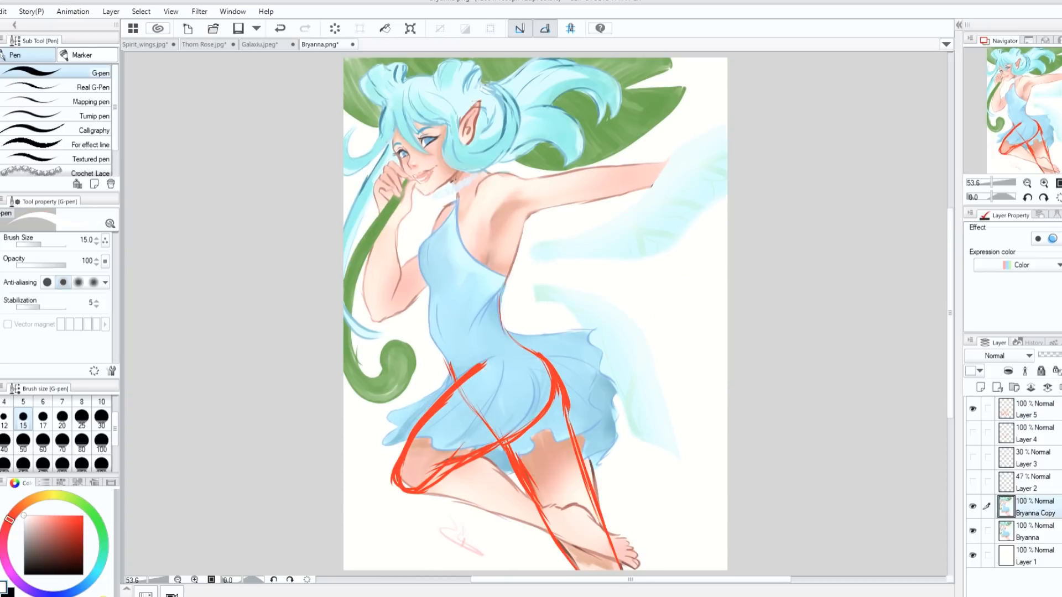
- Paint out the far thigh's outer outline on Bryanna Copy at brush size 20, and set Layer 5 to 53% opacity and hide it
{"action": "left_click", "coordinate": [62, 419]}
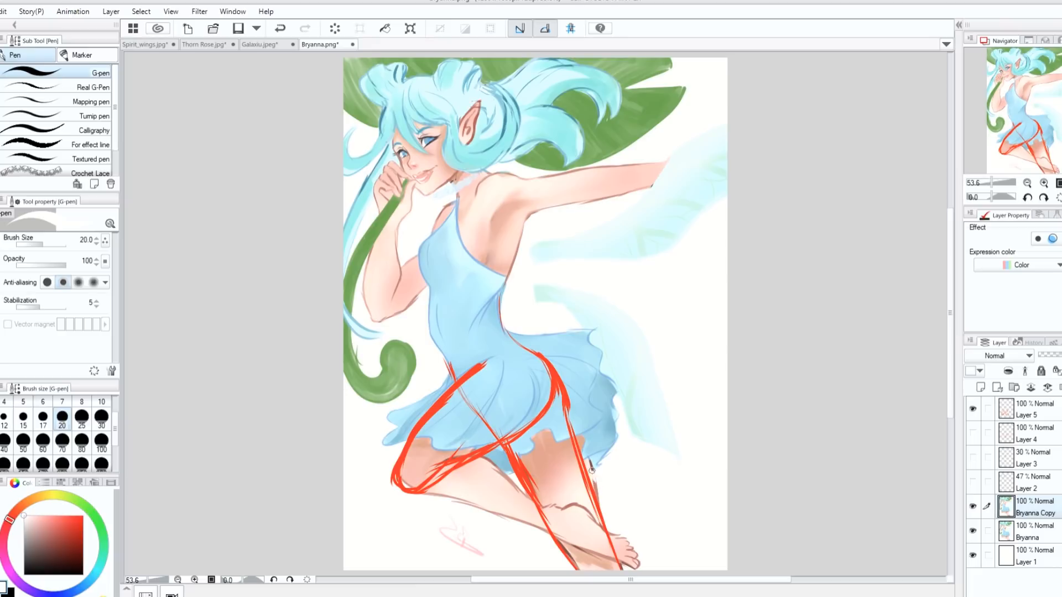
{"action": "left_click_drag", "start_coordinate": [592, 464], "coordinate": [600, 466]}
{"action": "left_click", "coordinate": [1016, 412]}
{"action": "left_click", "coordinate": [1050, 355]}
{"action": "left_click", "coordinate": [1029, 508]}
{"action": "left_click", "coordinate": [491, 465], "text": "alt"}
{"action": "left_click", "coordinate": [973, 408]}
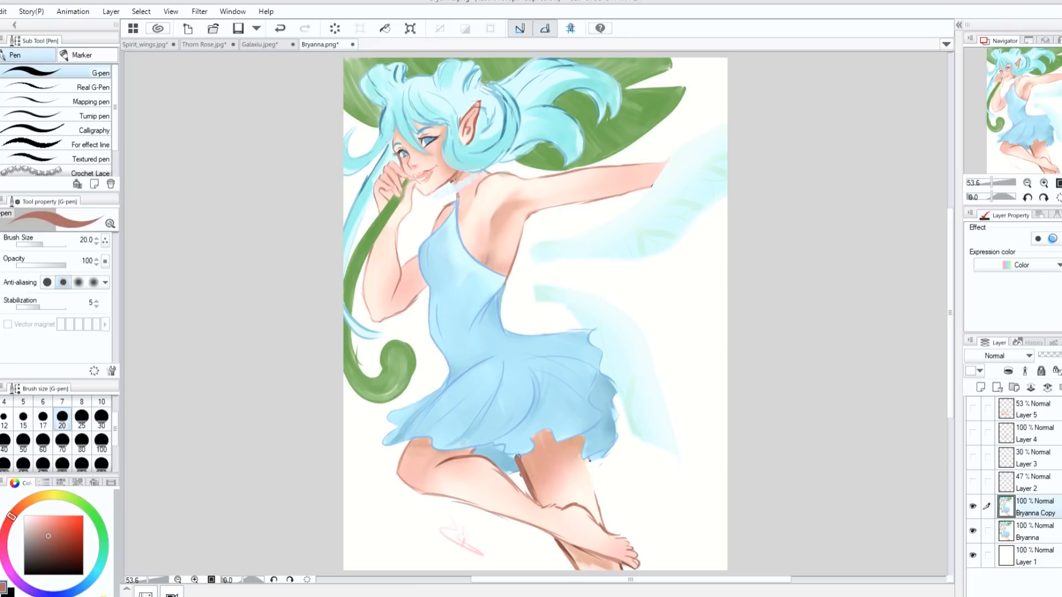
- Repaint the far leg's skin and redraw its outlines below the skirt in reddish brown with the size 20 G-pen
{"action": "mouse_move", "coordinate": [576, 440]}
{"action": "left_mouse_down"}
{"action": "mouse_move", "coordinate": [594, 494]}
{"action": "mouse_move", "coordinate": [584, 447]}
{"action": "left_mouse_up"}
{"action": "left_click", "coordinate": [589, 440], "text": "alt"}
{"action": "left_click", "coordinate": [535, 467], "text": "alt"}
{"action": "mouse_move", "coordinate": [523, 463]}
{"action": "left_mouse_down"}
{"action": "mouse_move", "coordinate": [531, 486]}
{"action": "mouse_move", "coordinate": [599, 514]}
{"action": "left_mouse_up"}
{"action": "left_click", "coordinate": [583, 461], "text": "alt"}
{"action": "left_click_drag", "start_coordinate": [578, 440], "coordinate": [582, 459]}
- Paint over the fold lines in the middle of the skirt with the dress's light blue
{"action": "left_click", "coordinate": [531, 407], "text": "alt"}
{"action": "mouse_move", "coordinate": [534, 379]}
{"action": "left_mouse_down"}
{"action": "mouse_move", "coordinate": [522, 418]}
{"action": "mouse_move", "coordinate": [540, 398]}
{"action": "mouse_move", "coordinate": [540, 410]}
{"action": "mouse_move", "coordinate": [505, 427]}
{"action": "left_mouse_up"}
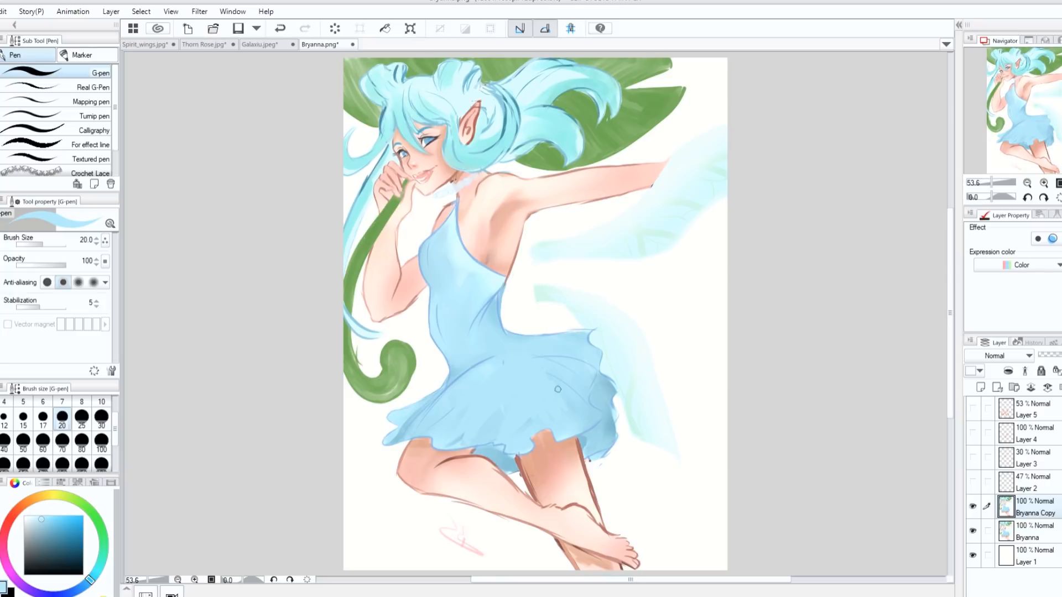
{"action": "left_click", "coordinate": [404, 425], "text": "alt"}
{"action": "left_click_drag", "start_coordinate": [511, 430], "coordinate": [518, 434]}
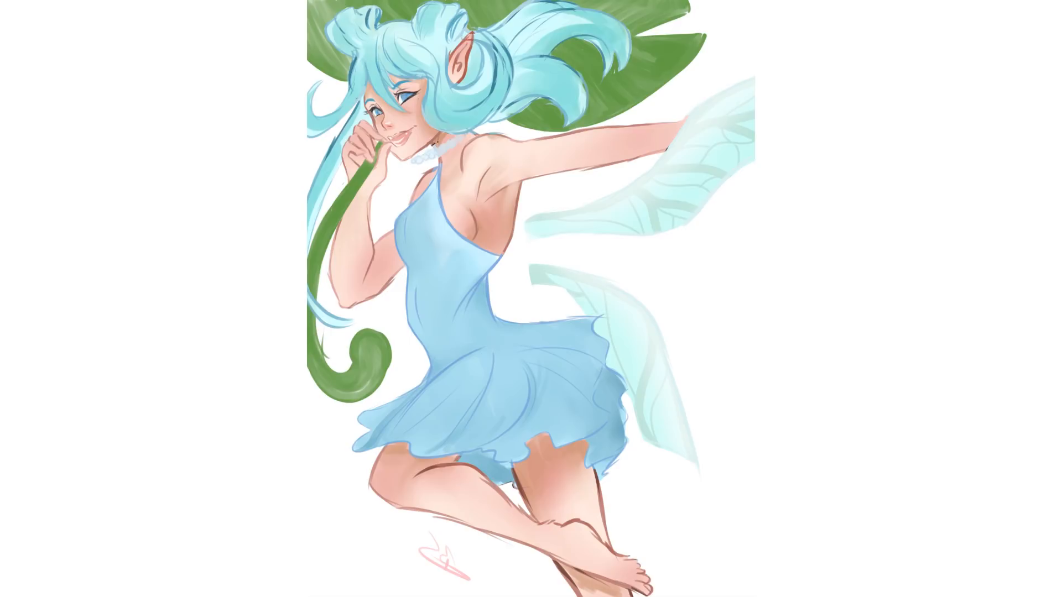